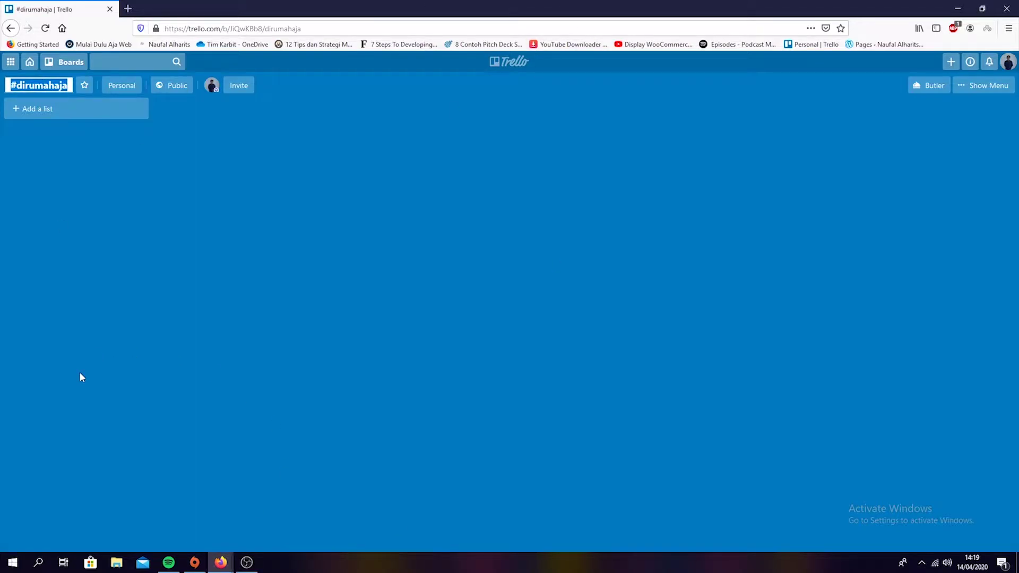
Rename the board as "Personal".
{"action": "type", "text": "Persno"}
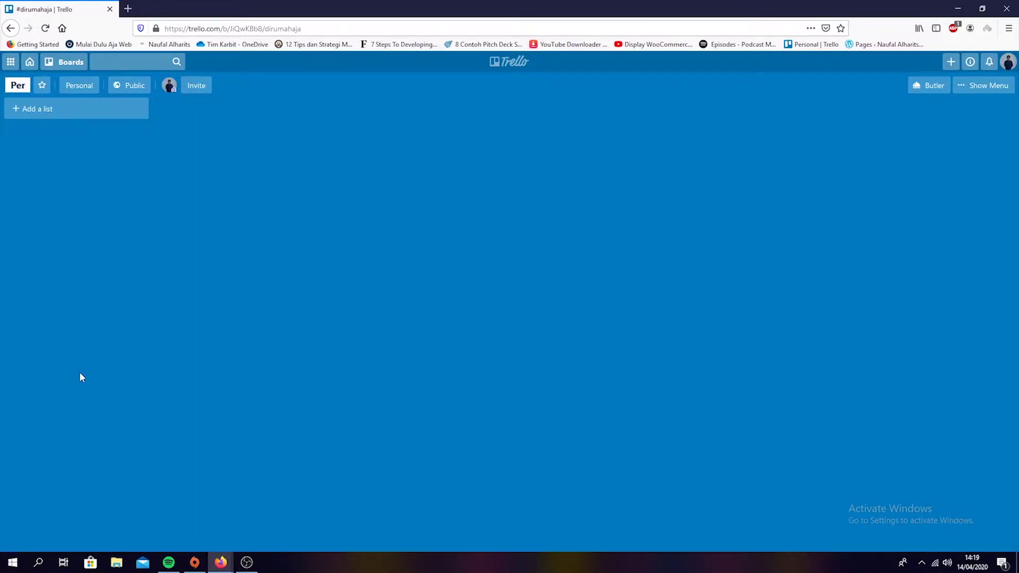
{"action": "key", "text": "BackSpace"}
{"action": "key", "text": "BackSpace"}
{"action": "type", "text": "onal"}
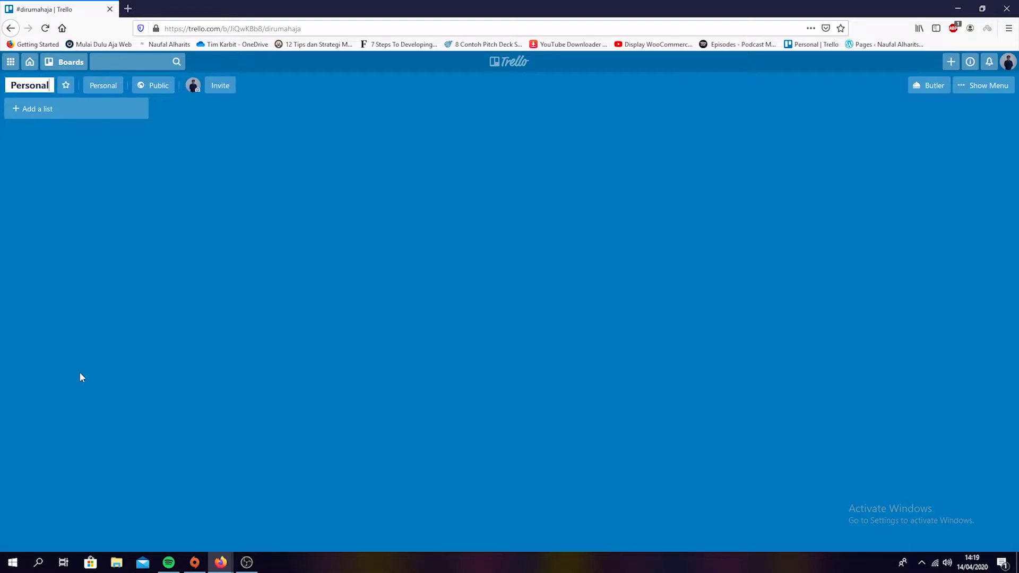
{"action": "key", "text": "Return"}
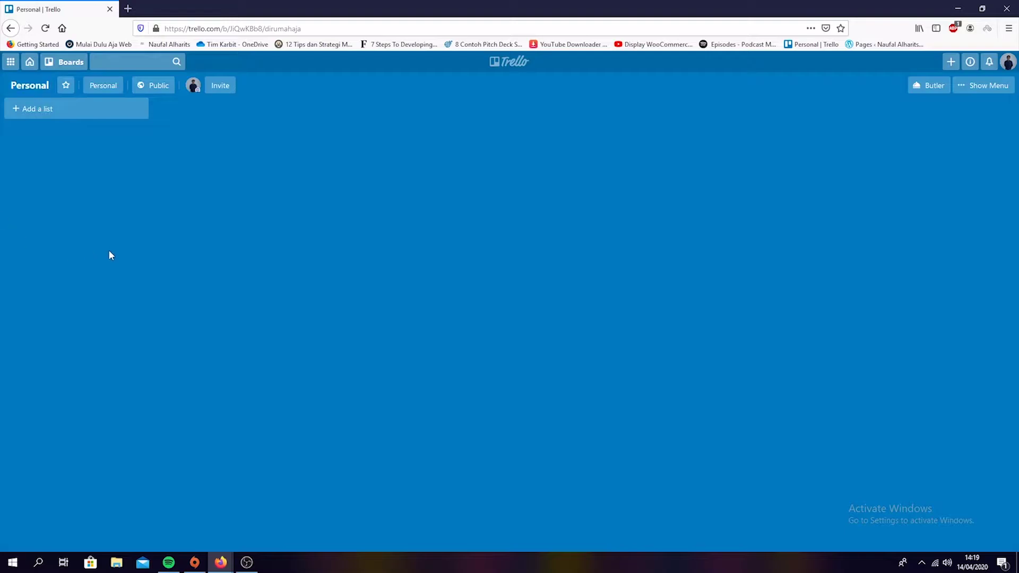
Rename the board as "Work from home".
{"action": "left_click", "coordinate": [36, 86]}
{"action": "type", "text": "W"}
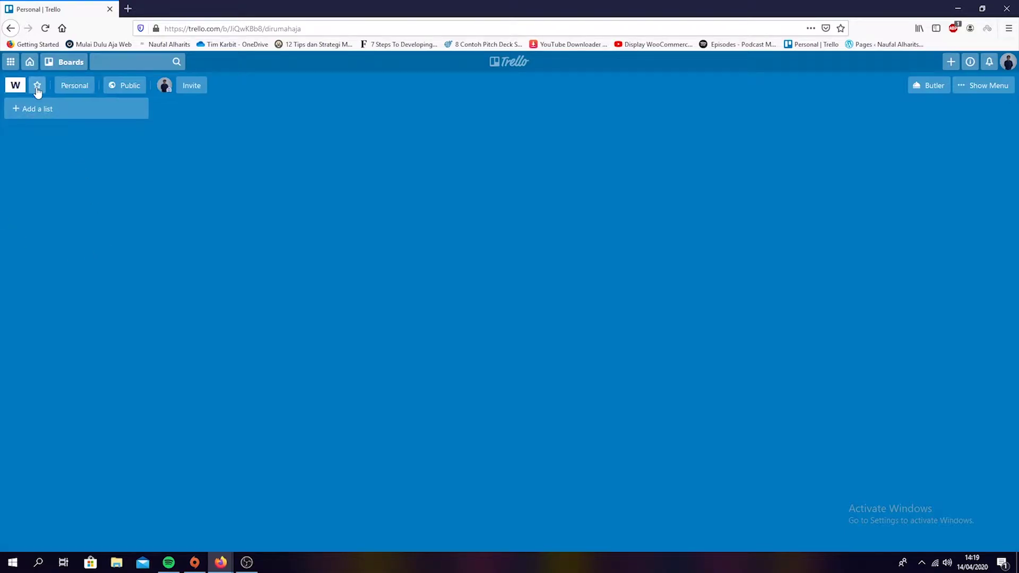
{"action": "type", "text": "ork from "}
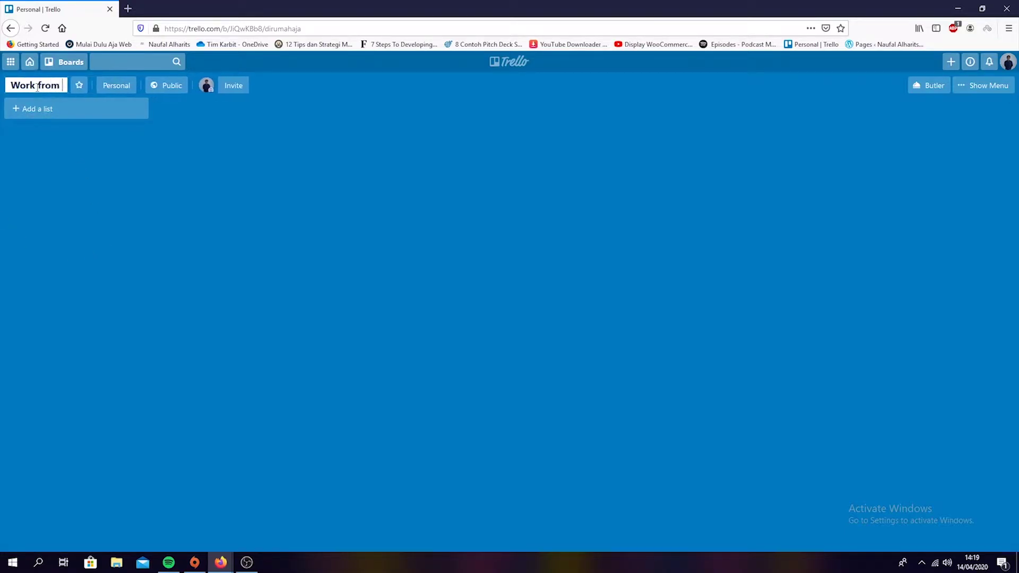
{"action": "type", "text": "home"}
{"action": "key", "text": "Return"}
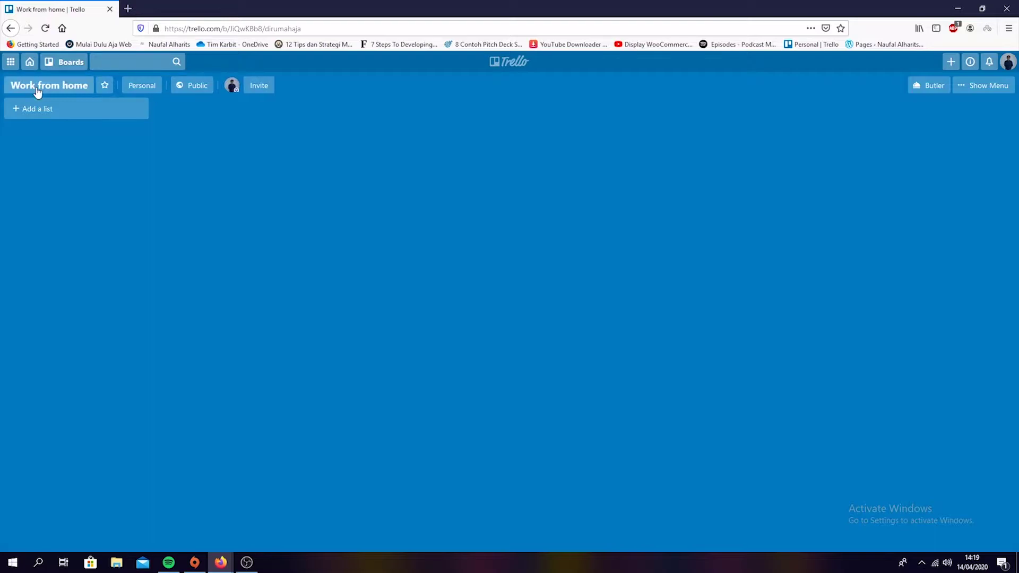
Rename the board as "#dirumahaja".
{"action": "left_click", "coordinate": [37, 91]}
{"action": "type", "text": "#"}
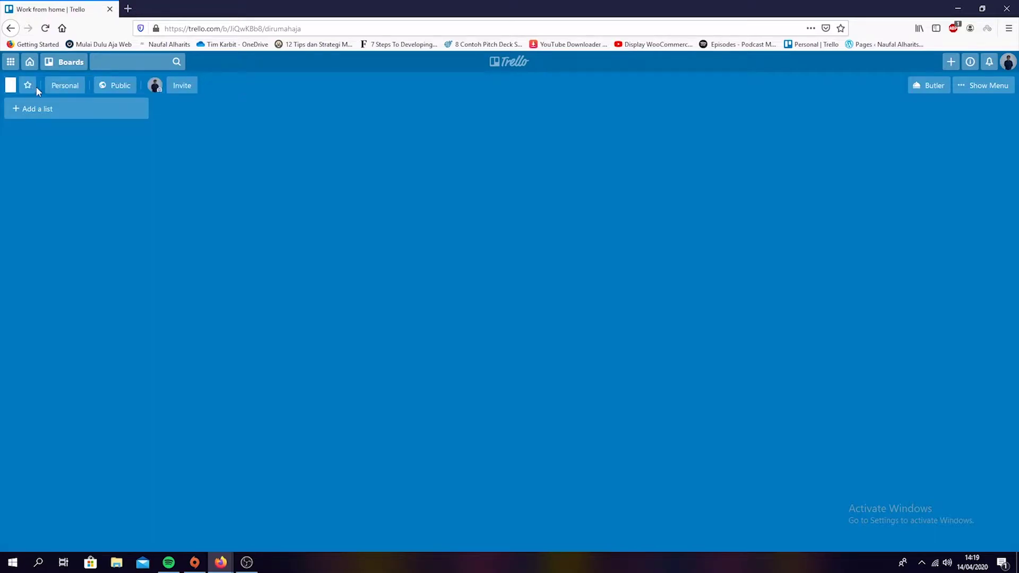
{"action": "type", "text": "dirumahaja"}
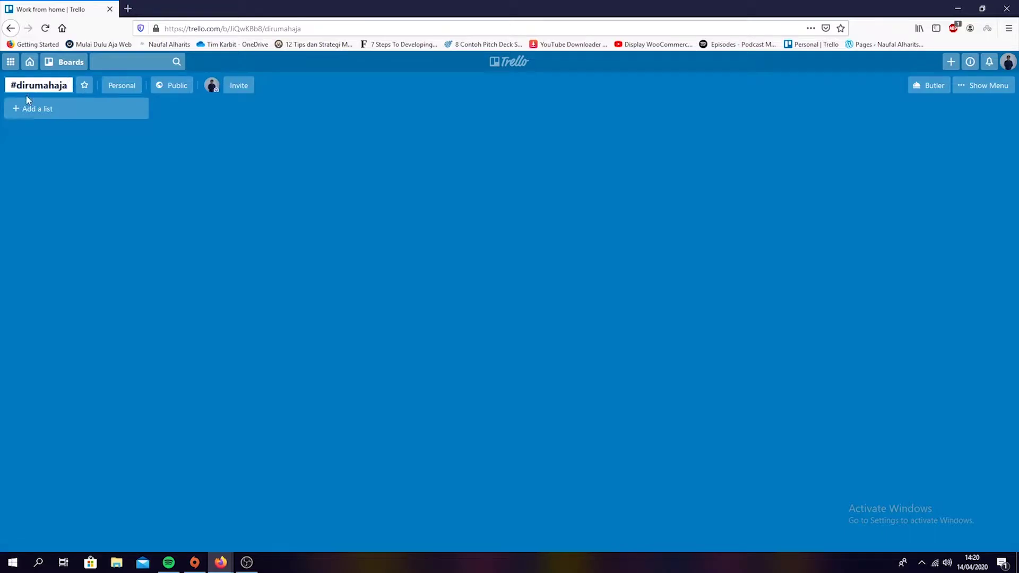
{"action": "left_click", "coordinate": [145, 210]}
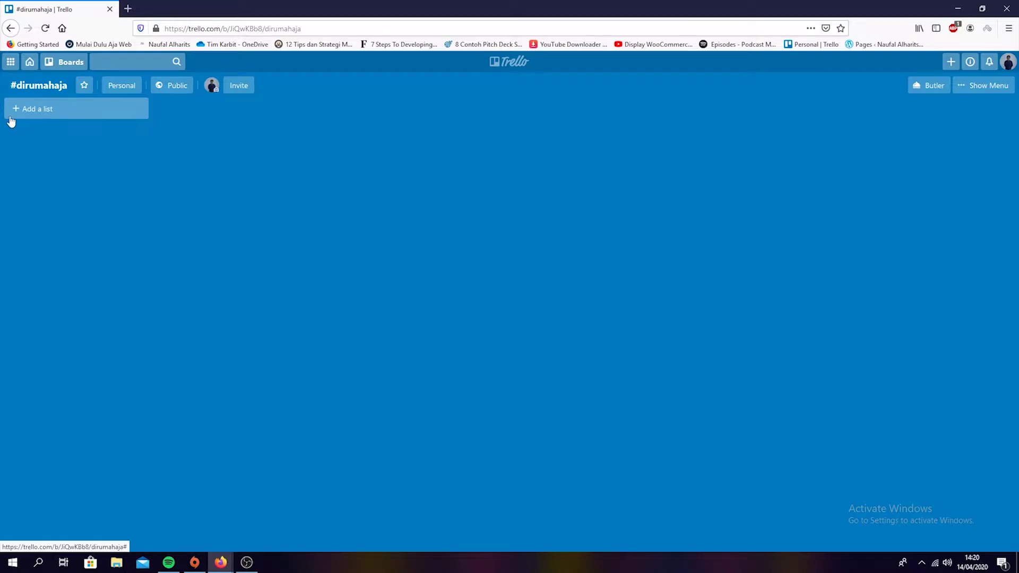
Add three lists to the empty board, named Senin, Selasa and Rabu in that order.
{"action": "left_click", "coordinate": [68, 111]}
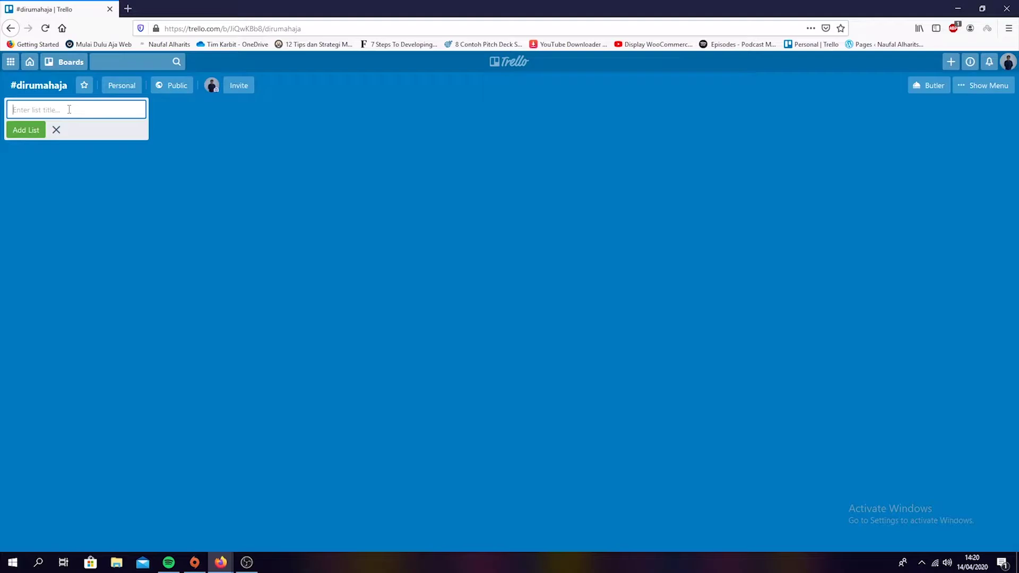
{"action": "type", "text": "Senin"}
{"action": "key", "text": "Return"}
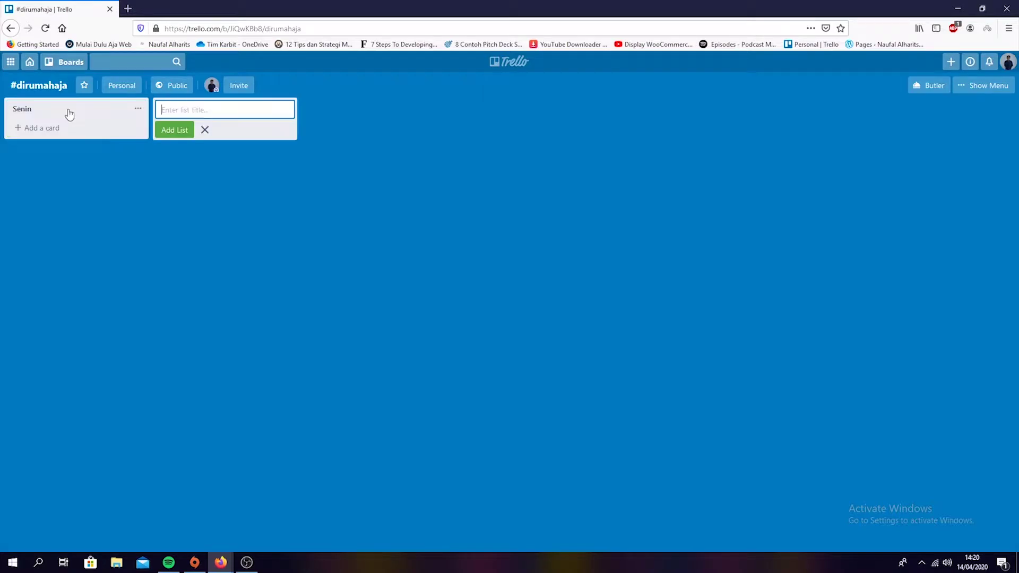
{"action": "type", "text": "Selasa"}
{"action": "key", "text": "Return"}
{"action": "type", "text": "R"}
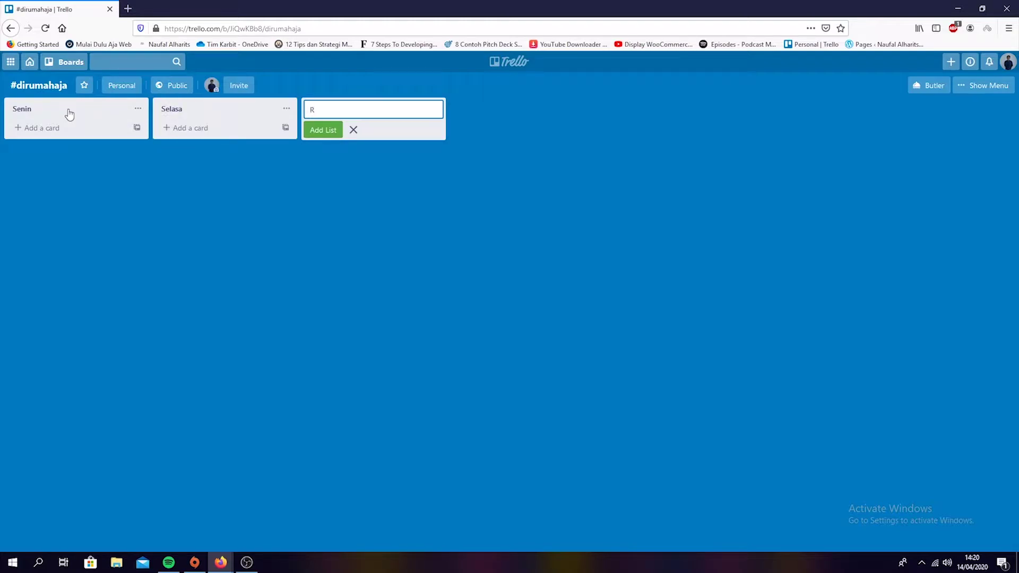
{"action": "type", "text": "abu"}
{"action": "key", "text": "Return"}
Add four more lists after Rabu, named Kamis, Jumat, Sabtu and Minggu.
{"action": "type", "text": "Kamis"}
{"action": "key", "text": "Return"}
{"action": "type", "text": "Jumat"}
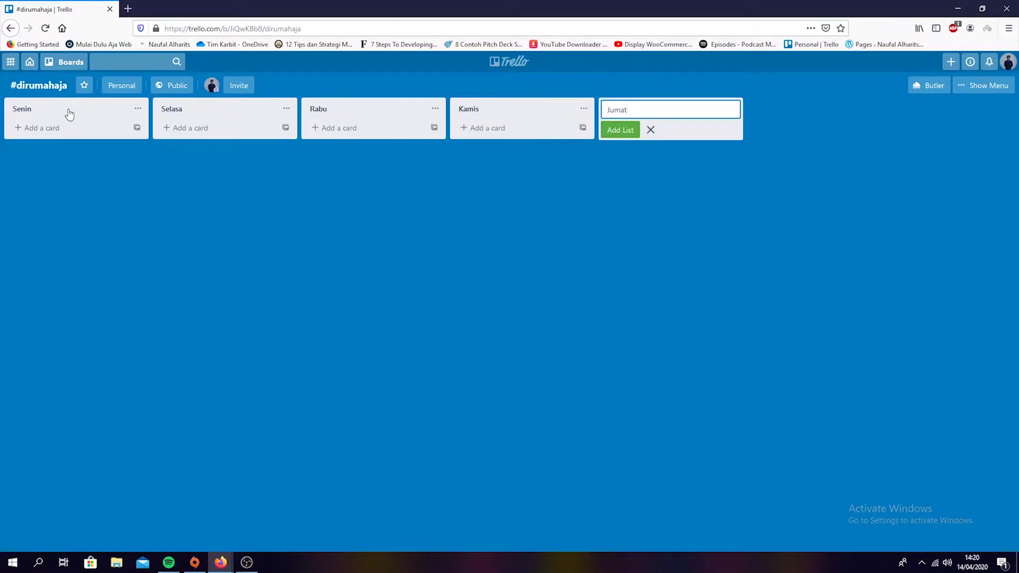
{"action": "key", "text": "Return"}
{"action": "type", "text": "Sabtu"}
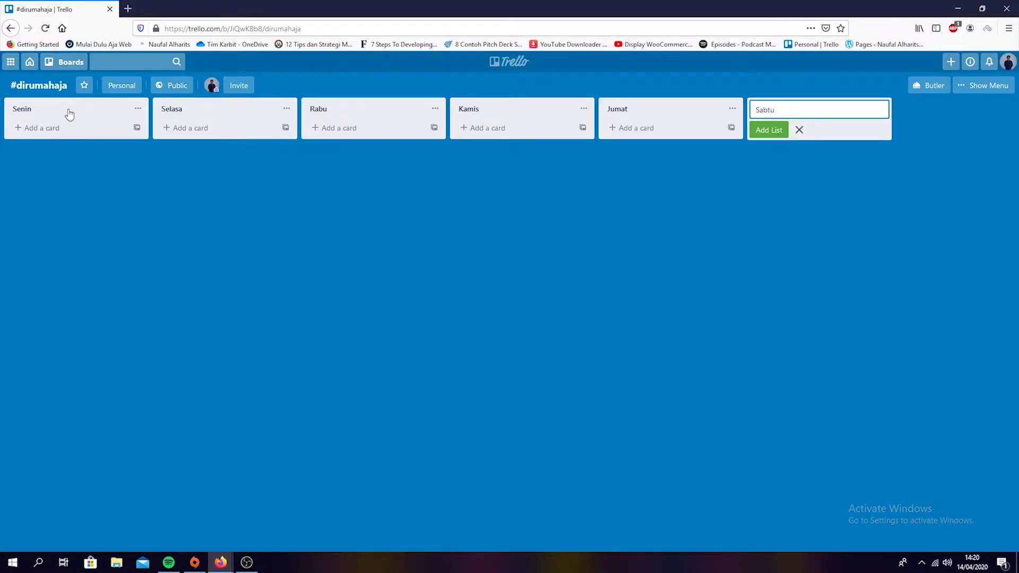
{"action": "key", "text": "Return"}
{"action": "type", "text": "Minggu"}
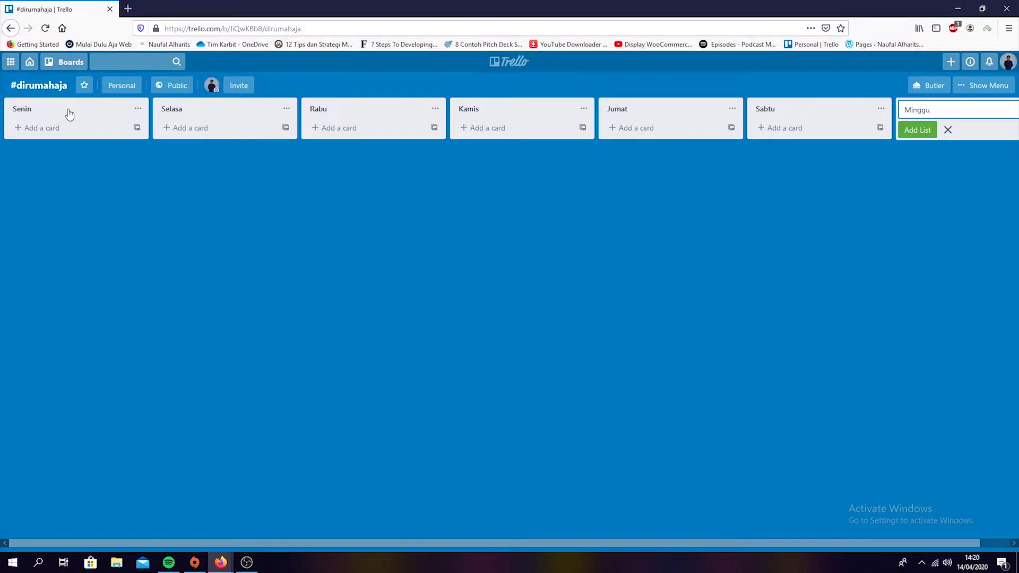
{"action": "key", "text": "Return"}
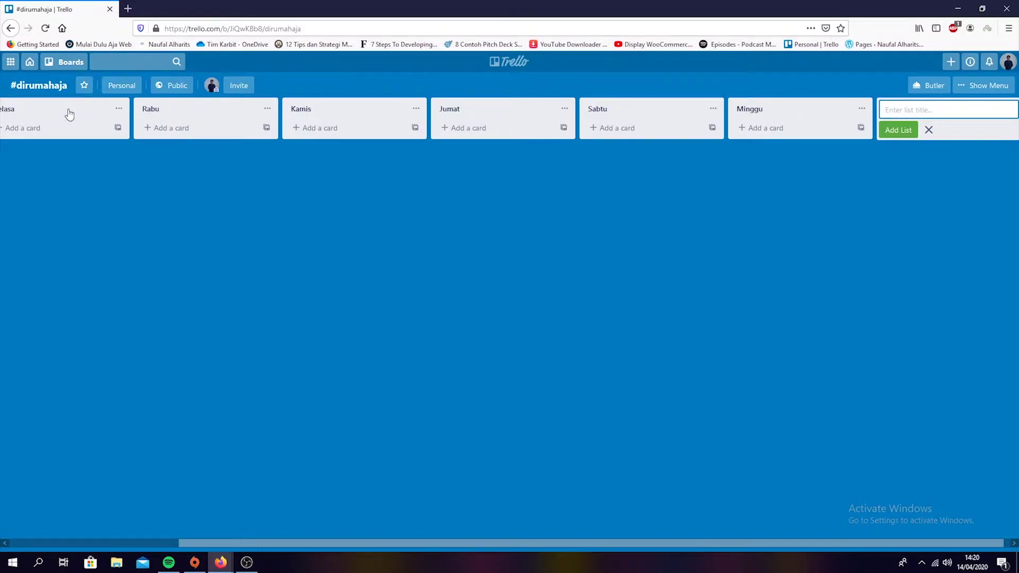
Add two lists named Done and Ice Box after Minggu, then finish adding lists.
{"action": "left_click_drag", "start_coordinate": [294, 544], "coordinate": [300, 546]}
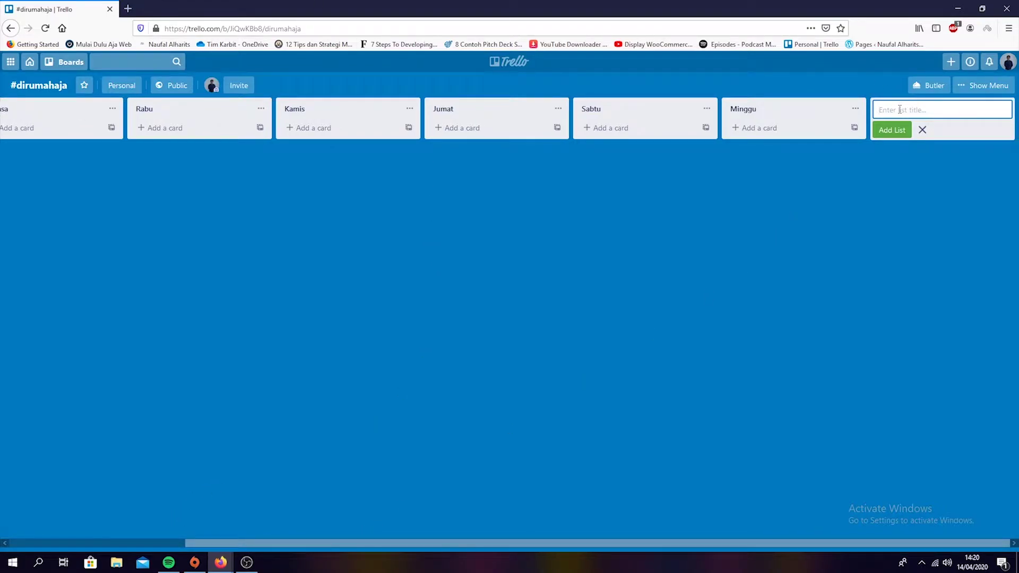
{"action": "type", "text": "Done"}
{"action": "key", "text": "Return"}
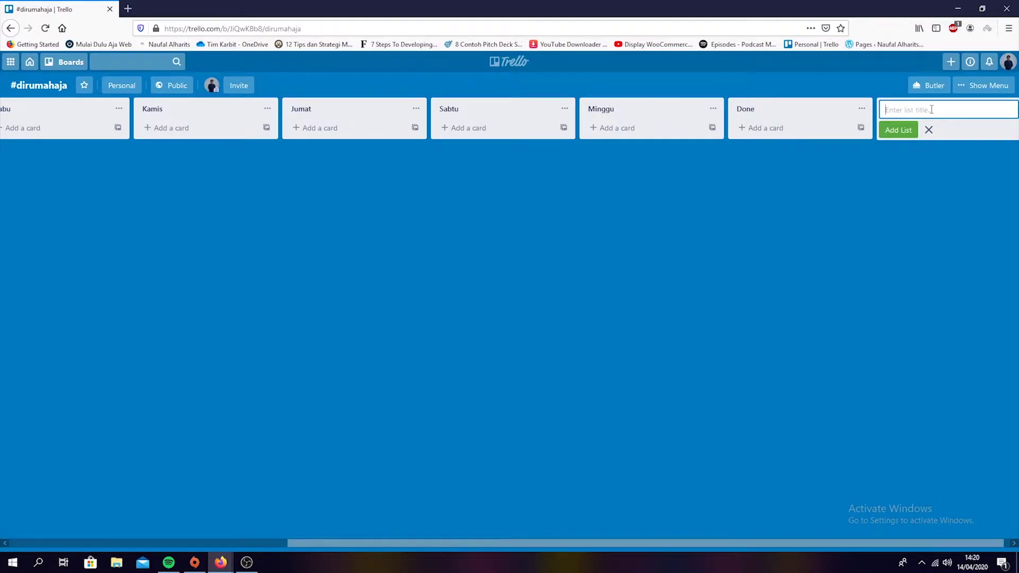
{"action": "type", "text": "Ice Box"}
{"action": "key", "text": "Return"}
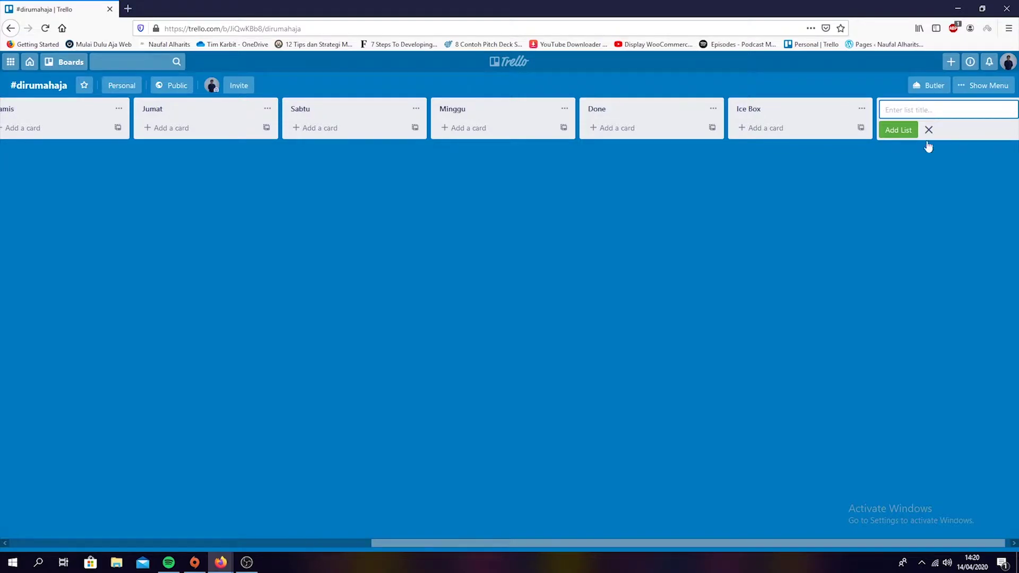
{"action": "left_click", "coordinate": [928, 132]}
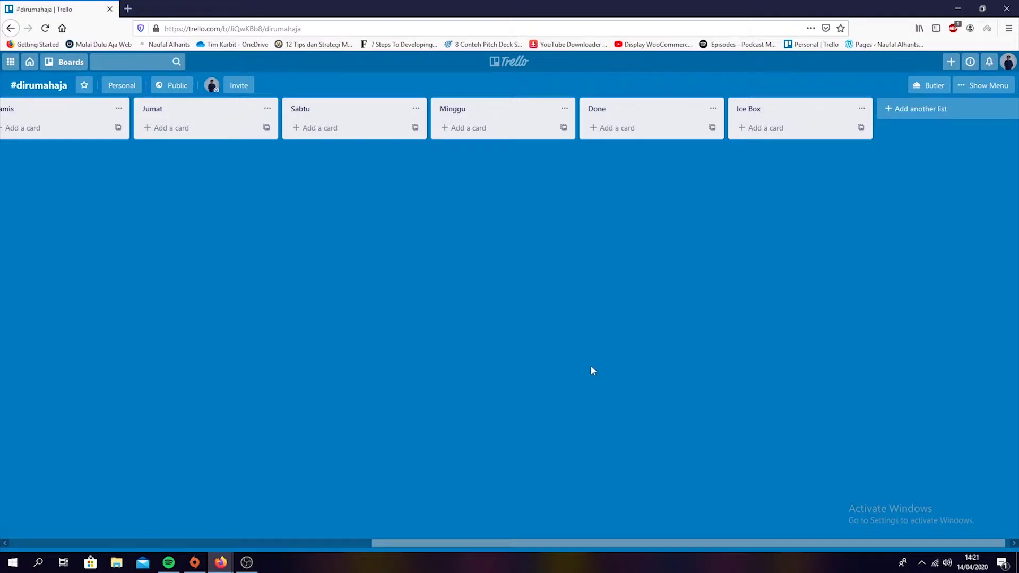
Start a new card in the Senin list with the title "Upload Podcast terbaru".
{"action": "left_click_drag", "start_coordinate": [726, 548], "coordinate": [209, 537]}
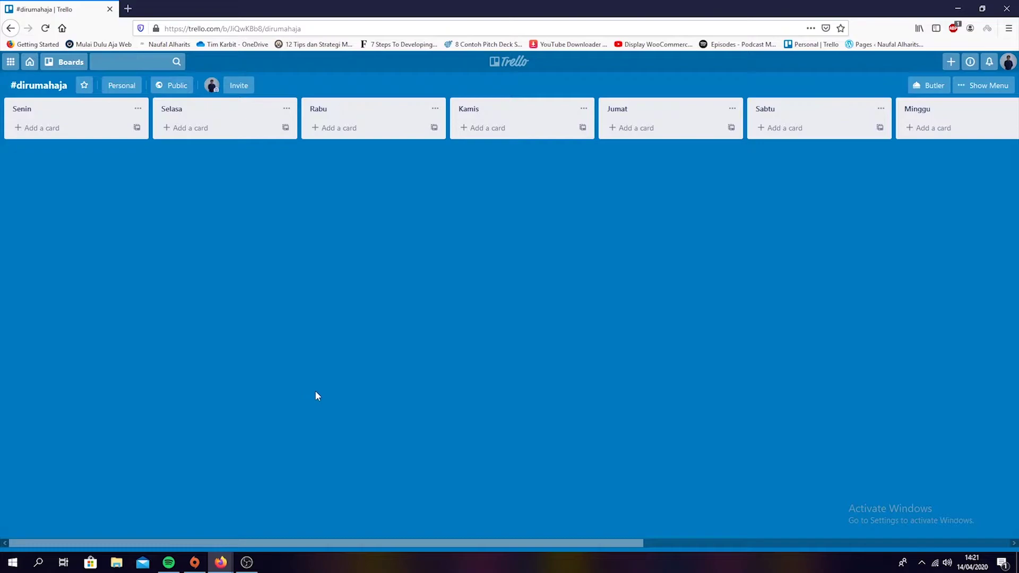
{"action": "left_click", "coordinate": [84, 127]}
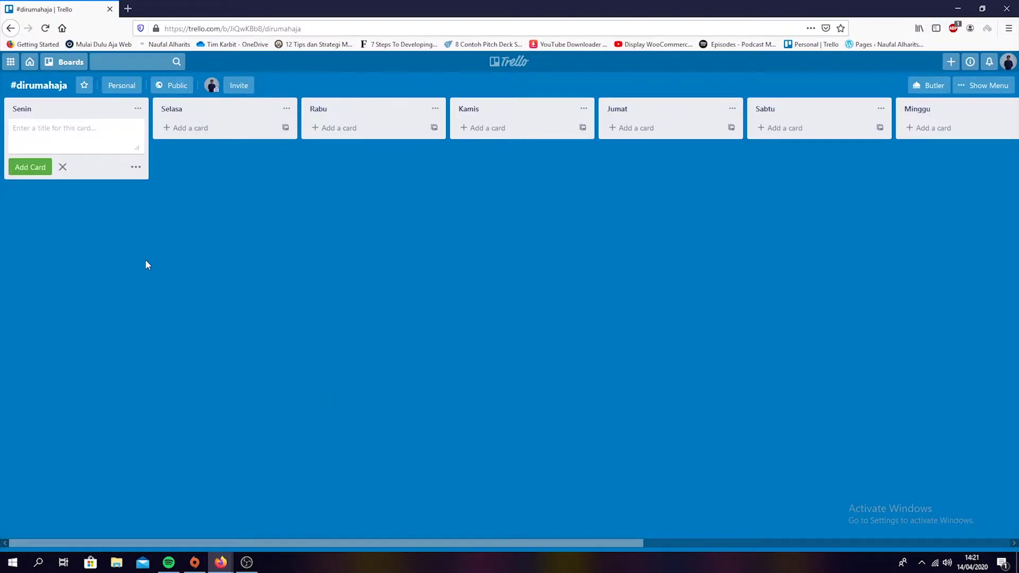
{"action": "type", "text": "Upload Podcast terbaru"}
Rename the green label as "Mulai Dulu Aja" from the new card's label options and save it.
{"action": "left_click", "coordinate": [136, 167]}
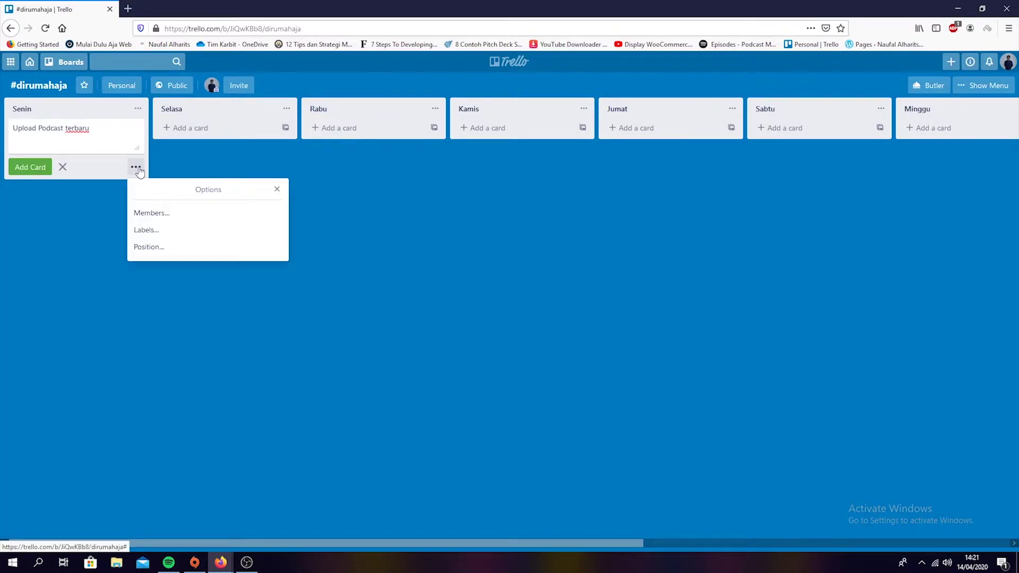
{"action": "left_click", "coordinate": [191, 235]}
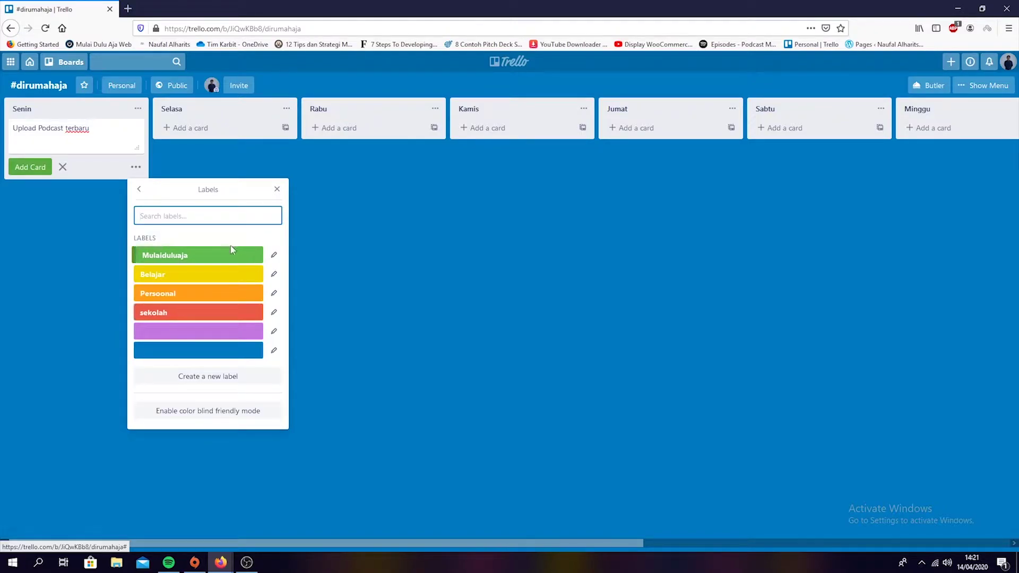
{"action": "left_click", "coordinate": [275, 255]}
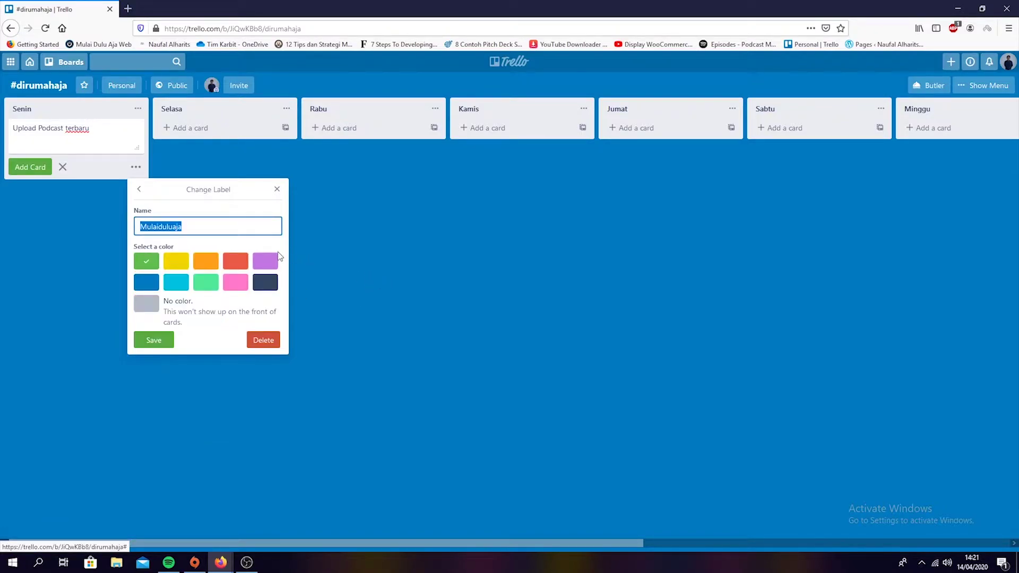
{"action": "left_click", "coordinate": [243, 230]}
{"action": "key", "text": "BackSpace"}
{"action": "key", "text": "BackSpace"}
{"action": "key", "text": "BackSpace"}
{"action": "key", "text": "BackSpace"}
{"action": "key", "text": "BackSpace"}
{"action": "key", "text": "BackSpace"}
{"action": "key", "text": "BackSpace"}
{"action": "key", "text": "BackSpace"}
{"action": "key", "text": "BackSpace"}
{"action": "key", "text": "BackSpace"}
{"action": "key", "text": "BackSpace"}
{"action": "type", "text": "Mulai Dulu Aja"}
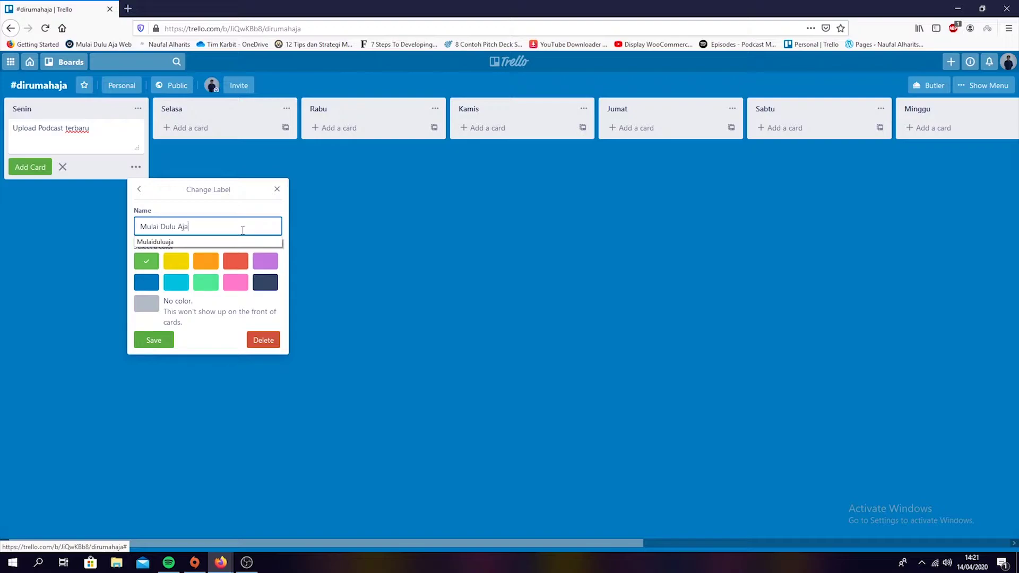
{"action": "left_click", "coordinate": [162, 341]}
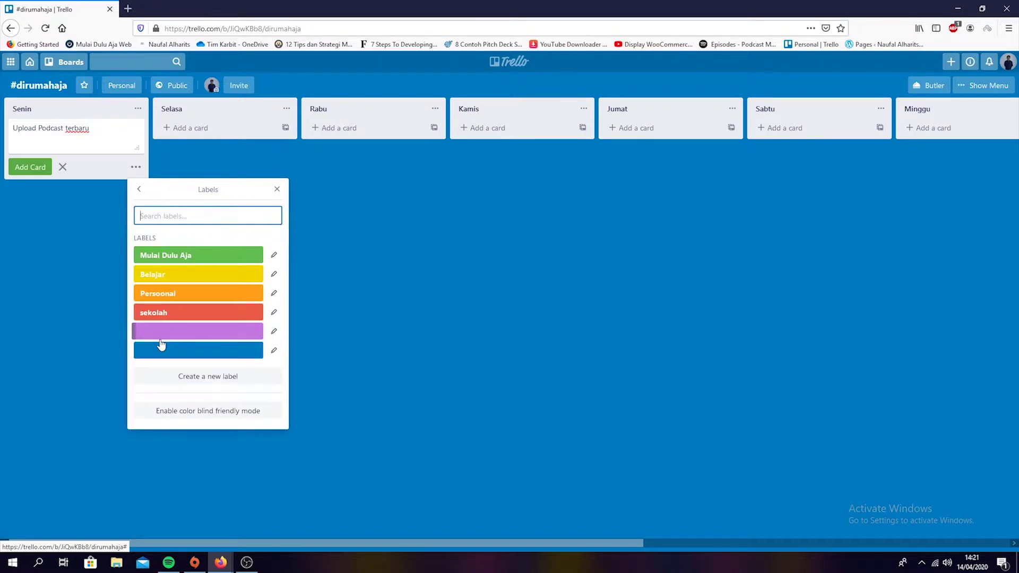
Apply the green Mulai Dulu Aja label to the podcast card draft and add the card to Senin.
{"action": "left_click", "coordinate": [206, 258]}
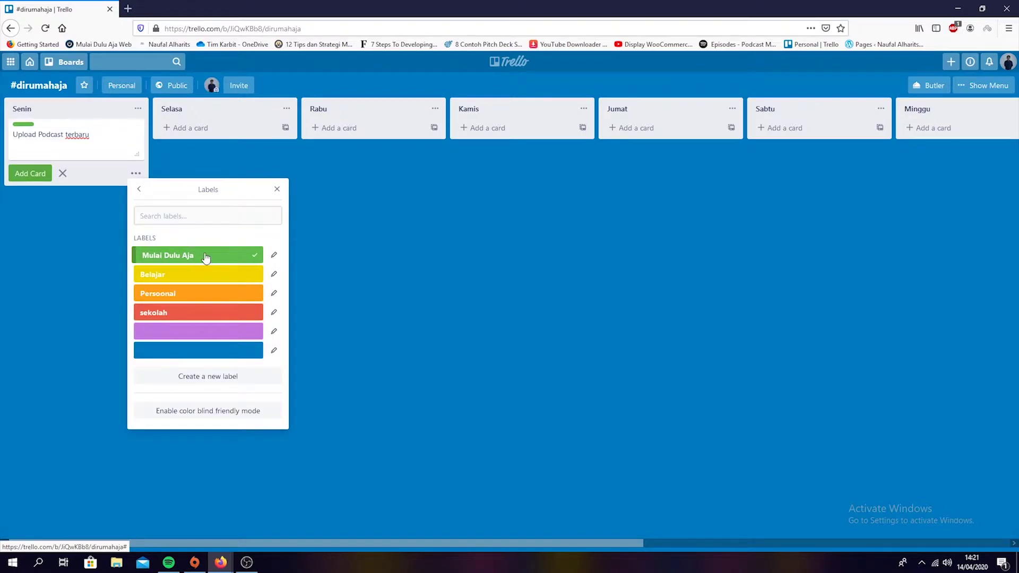
{"action": "left_click", "coordinate": [31, 173]}
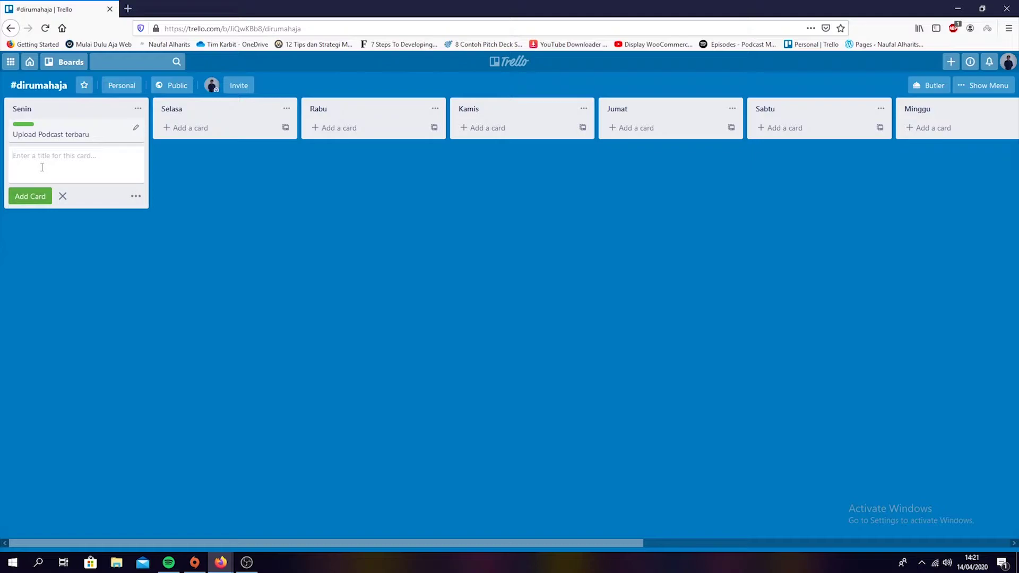
Add a card titled "Nulis Script" with the green Mulai Dulu Aja label to the Senin list.
{"action": "type", "text": "Nulis Script"}
{"action": "left_click", "coordinate": [133, 197]}
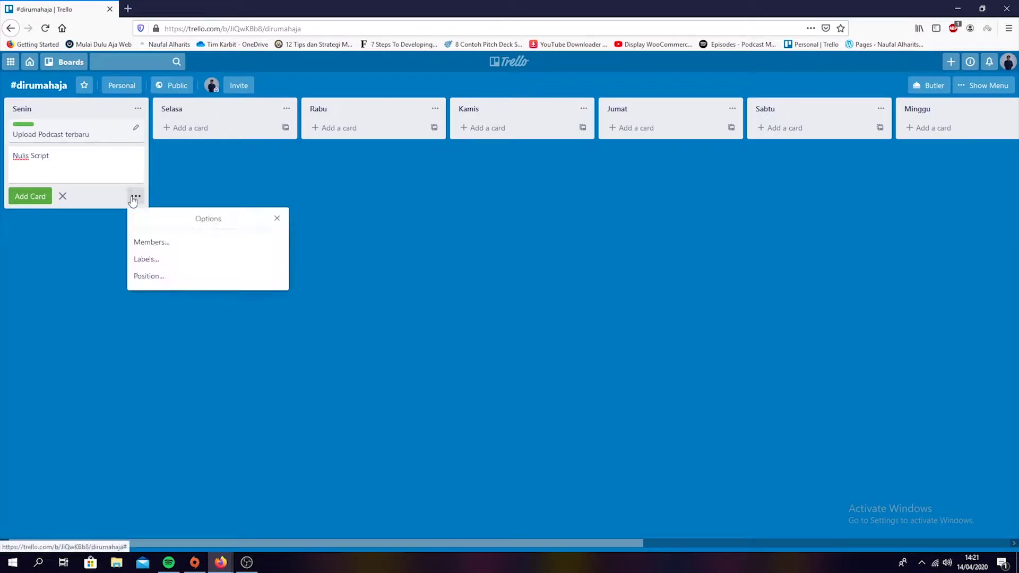
{"action": "left_click", "coordinate": [159, 257]}
{"action": "left_click", "coordinate": [181, 289]}
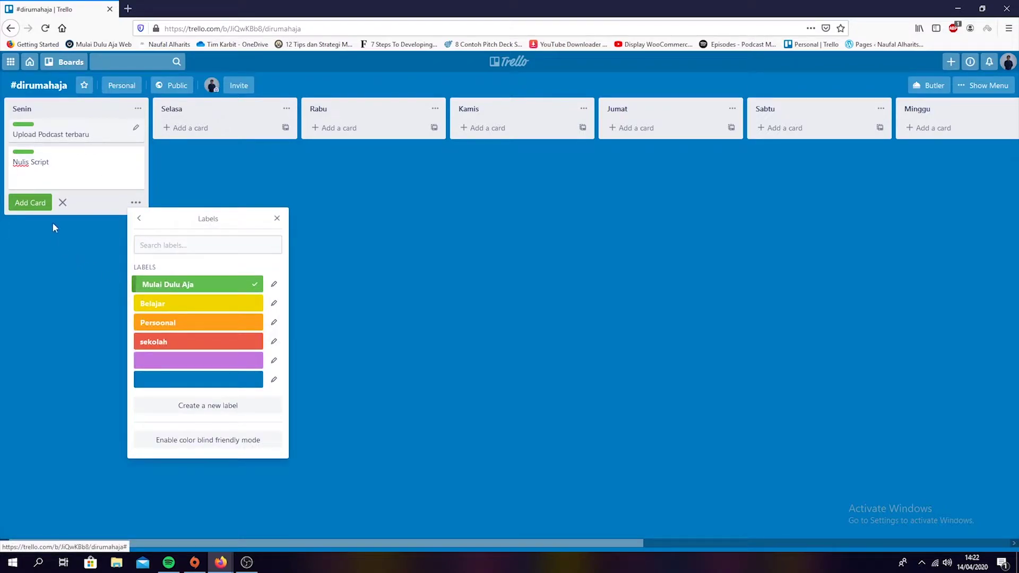
{"action": "left_click", "coordinate": [44, 209]}
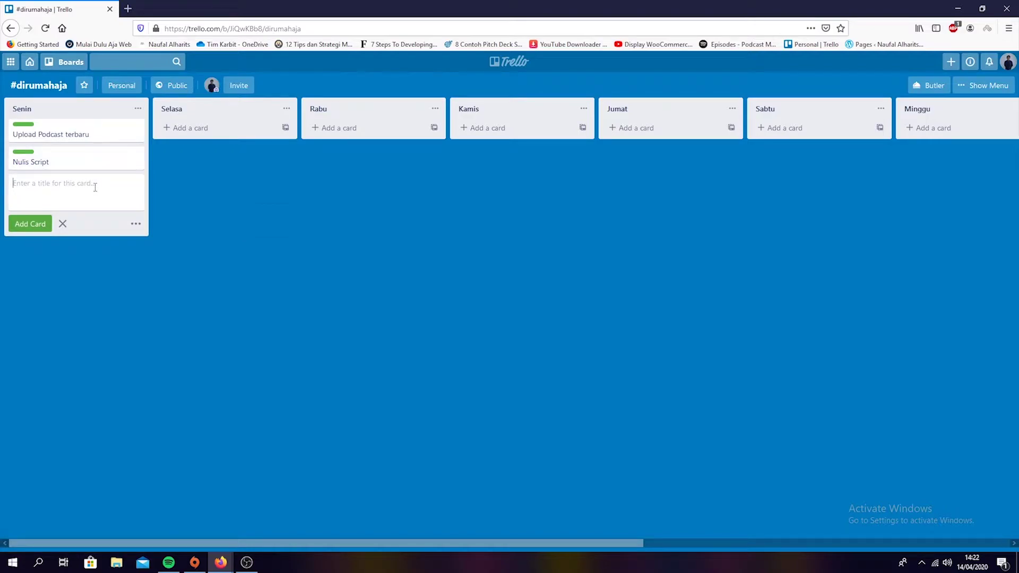
Add a card titled "Baca Buku Crushing It" with the yellow Belajar label to the Senin list.
{"action": "type", "text": "Baca Buku Crushing It"}
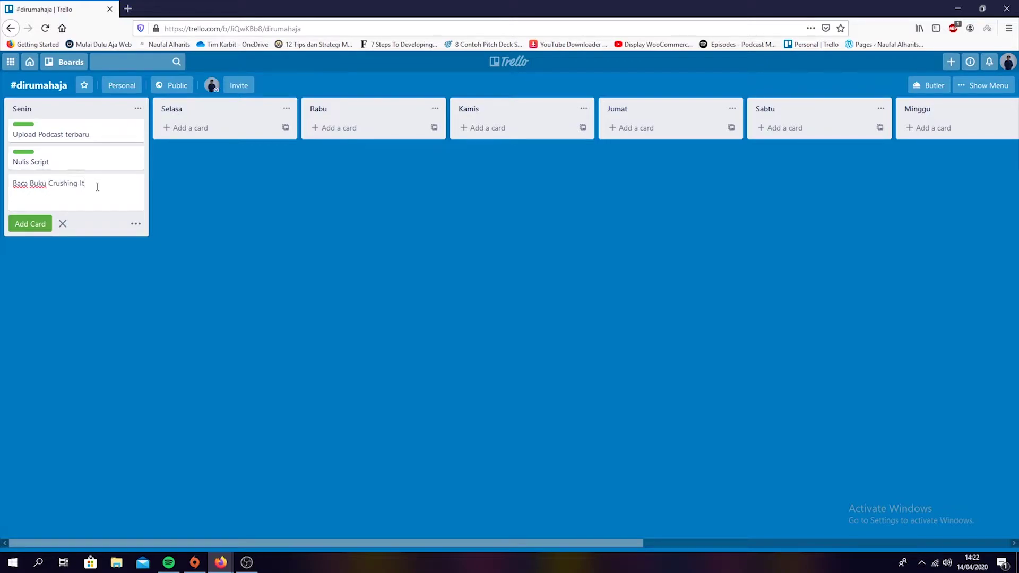
{"action": "left_click", "coordinate": [136, 223]}
{"action": "left_click", "coordinate": [197, 293]}
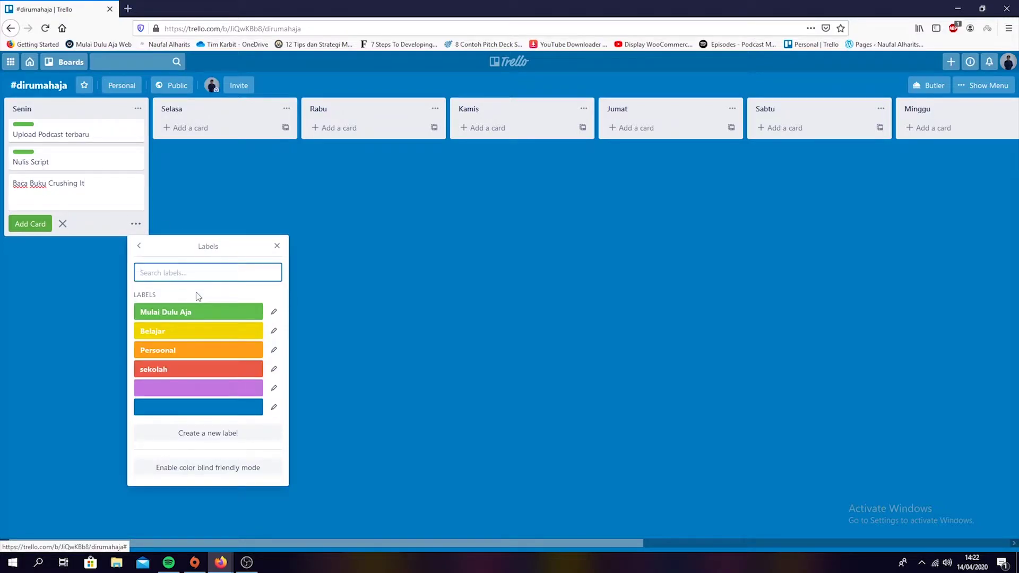
{"action": "left_click", "coordinate": [214, 333]}
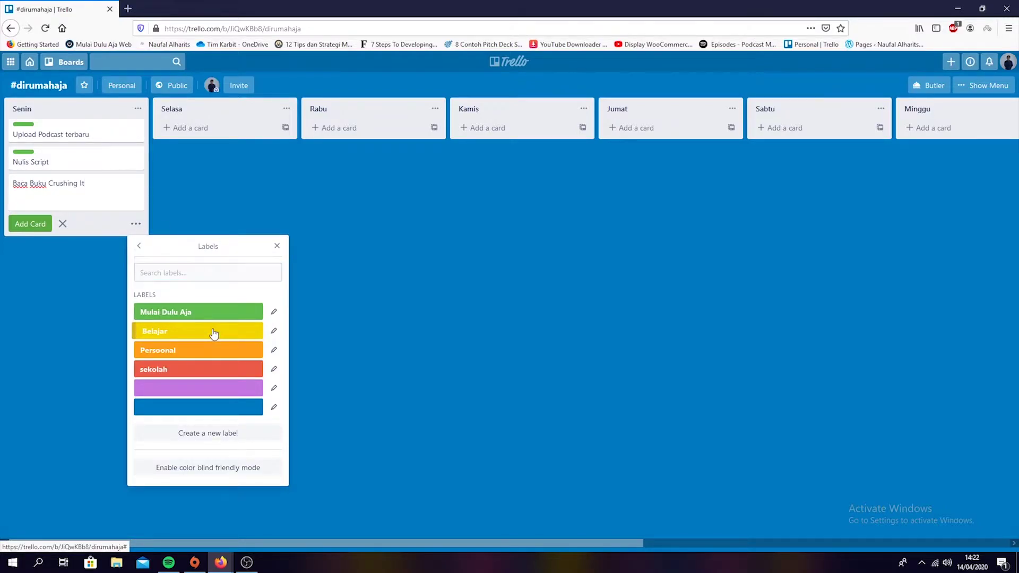
{"action": "left_click", "coordinate": [33, 232]}
{"action": "left_click", "coordinate": [33, 347]}
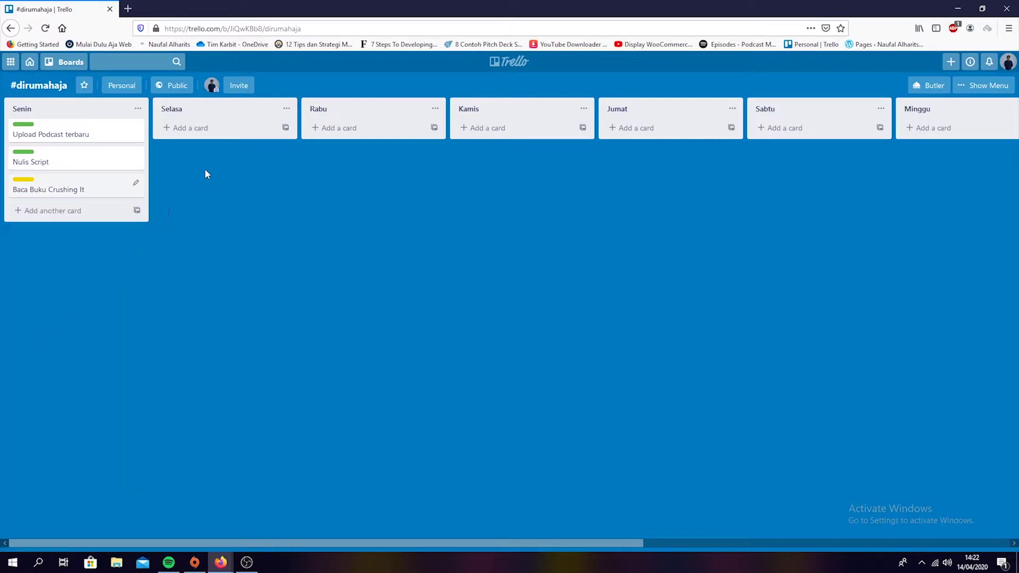
Start a new card in the Selasa list with the title "Nyuci baju".
{"action": "left_click", "coordinate": [212, 136]}
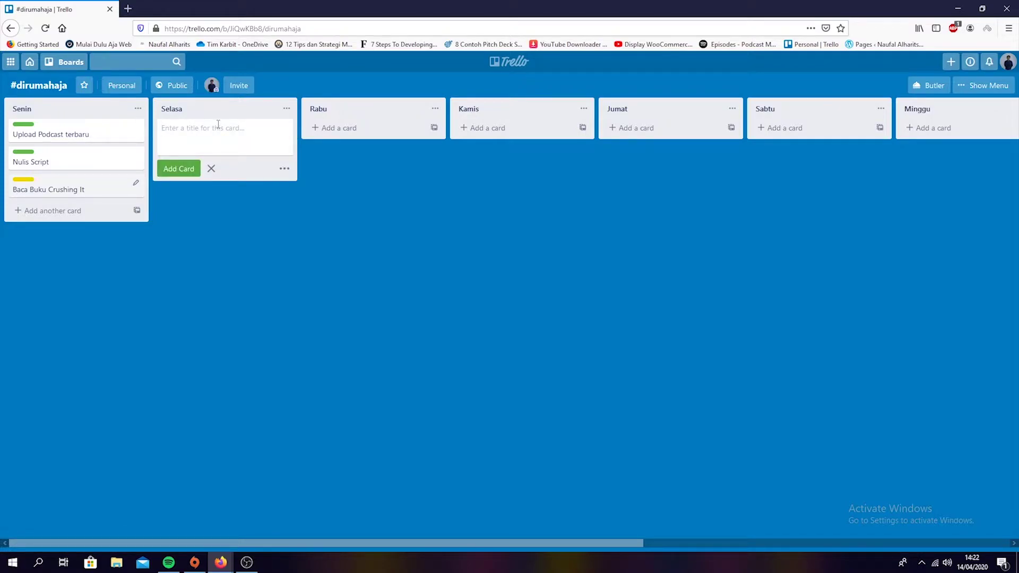
{"action": "type", "text": "Nyyuc"}
{"action": "key", "text": "BackSpace"}
{"action": "type", "text": "uci baju"}
Rename the orange label as "pekerjaan rumah" from the Nyuci baju draft's label options and save it.
{"action": "left_click", "coordinate": [284, 169]}
{"action": "left_click", "coordinate": [332, 229]}
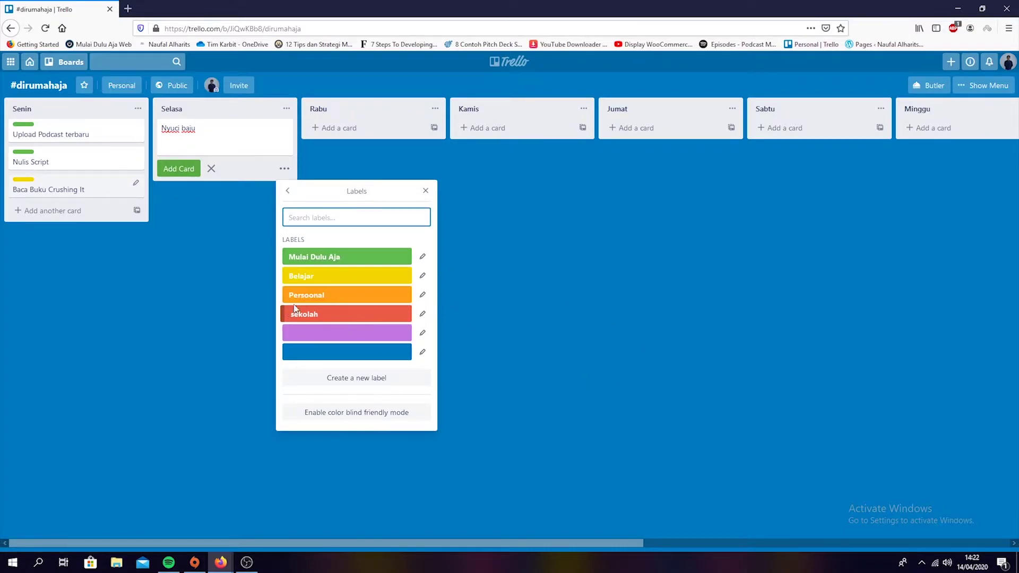
{"action": "left_click", "coordinate": [422, 295]}
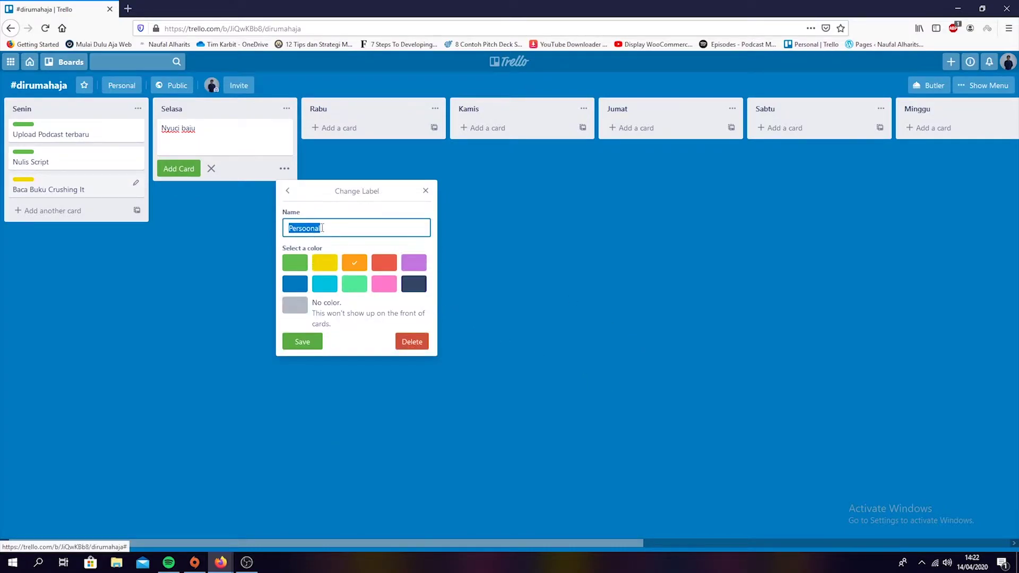
{"action": "type", "text": "s3eh"}
{"action": "key", "text": "BackSpace"}
{"action": "key", "text": "BackSpace"}
{"action": "key", "text": "BackSpace"}
{"action": "type", "text": "pekerjaan rumah"}
{"action": "left_click", "coordinate": [318, 345]}
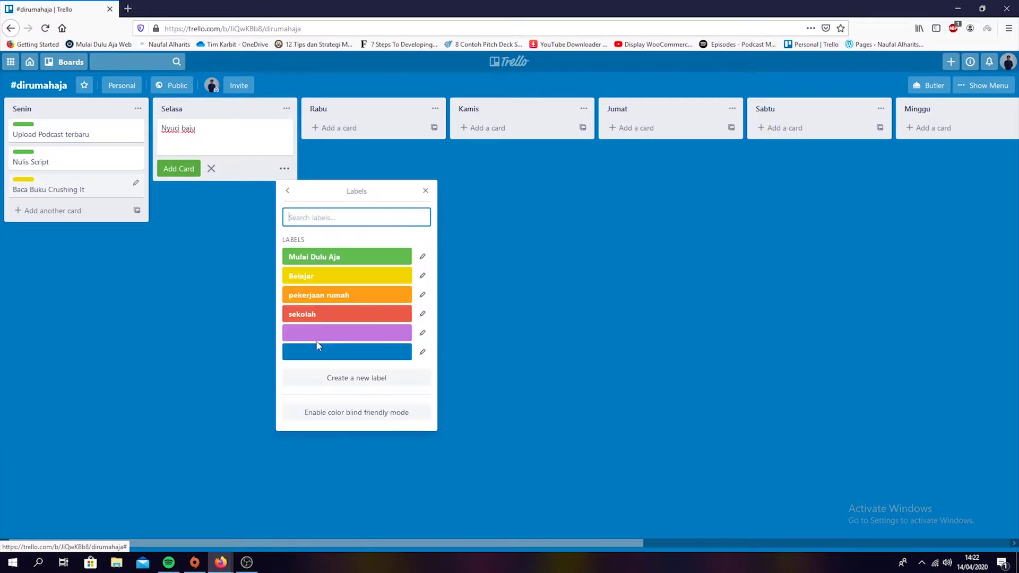
Apply the orange pekerjaan rumah label to the Nyuci baju draft and add the card to Selasa.
{"action": "left_click", "coordinate": [366, 293]}
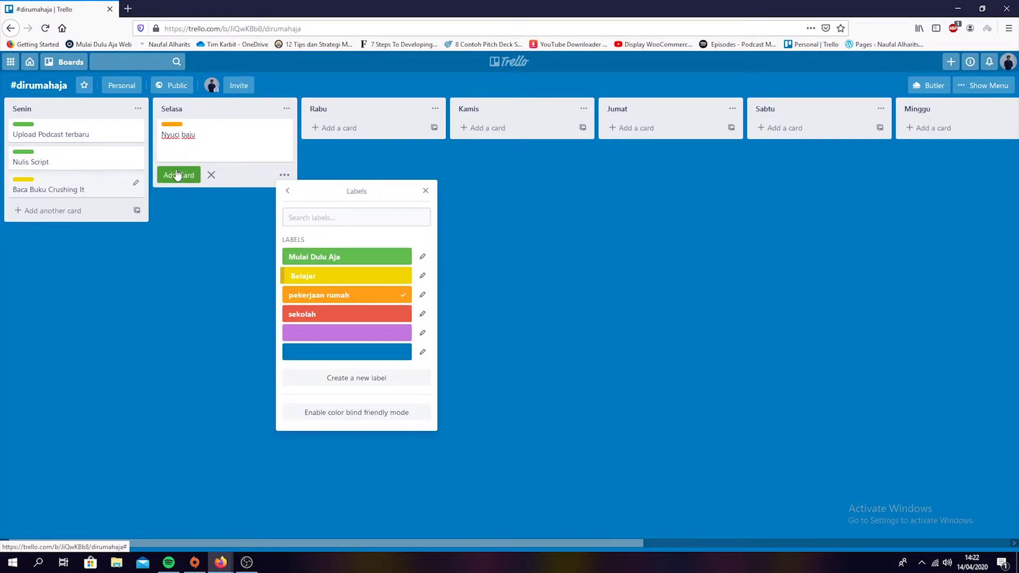
{"action": "left_click", "coordinate": [253, 330]}
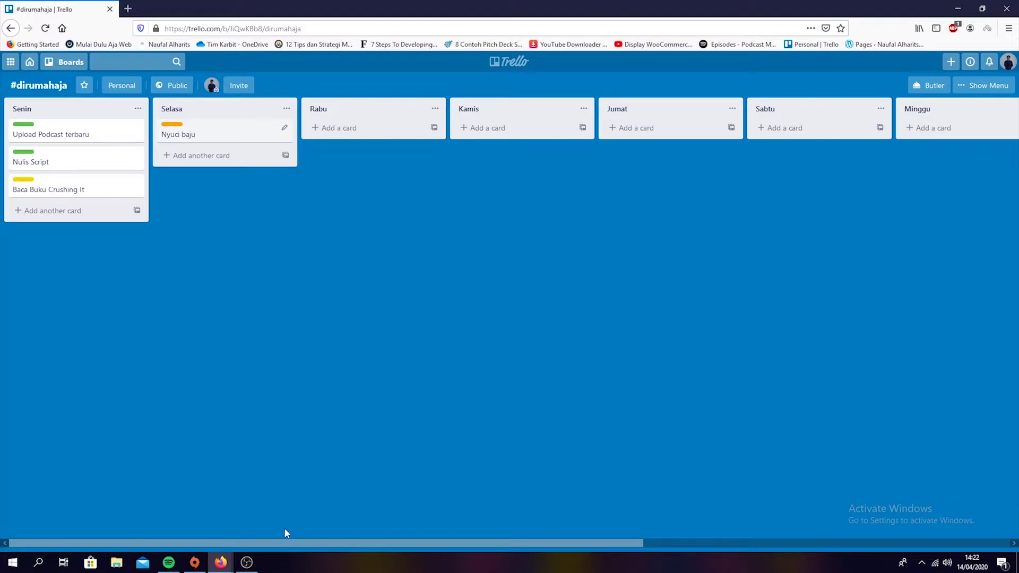
Move the "Upload Podcast terbaru" card from the Senin list to the Done list.
{"action": "mouse_move", "coordinate": [284, 544]}
{"action": "left_mouse_down"}
{"action": "mouse_move", "coordinate": [287, 558]}
{"action": "mouse_move", "coordinate": [285, 547]}
{"action": "left_mouse_up"}
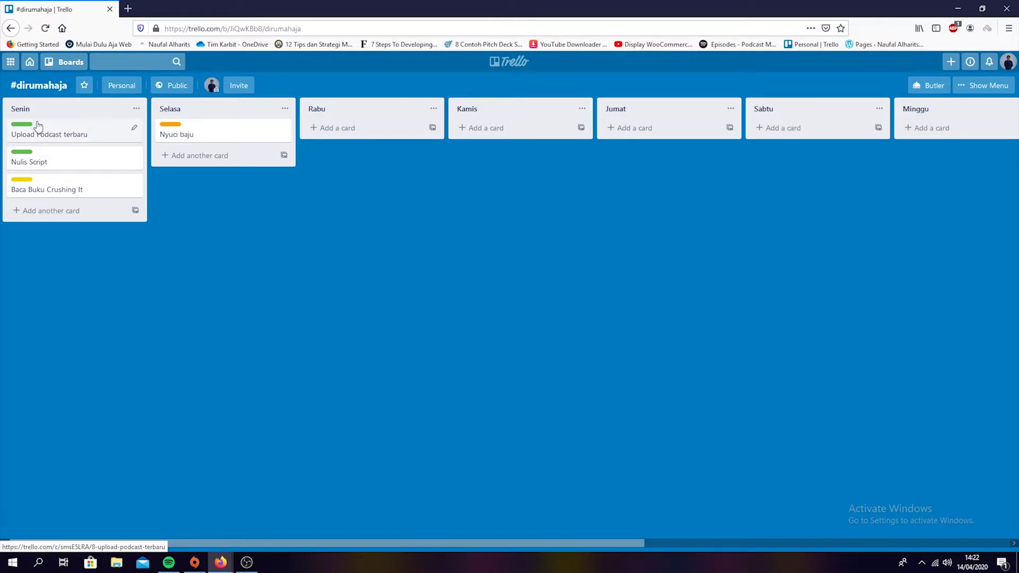
{"action": "mouse_move", "coordinate": [43, 134]}
{"action": "left_mouse_down"}
{"action": "mouse_move", "coordinate": [98, 153]}
{"action": "mouse_move", "coordinate": [63, 134]}
{"action": "left_mouse_up"}
{"action": "left_click_drag", "start_coordinate": [415, 177], "coordinate": [779, 139]}
{"action": "left_click_drag", "start_coordinate": [576, 543], "coordinate": [260, 459]}
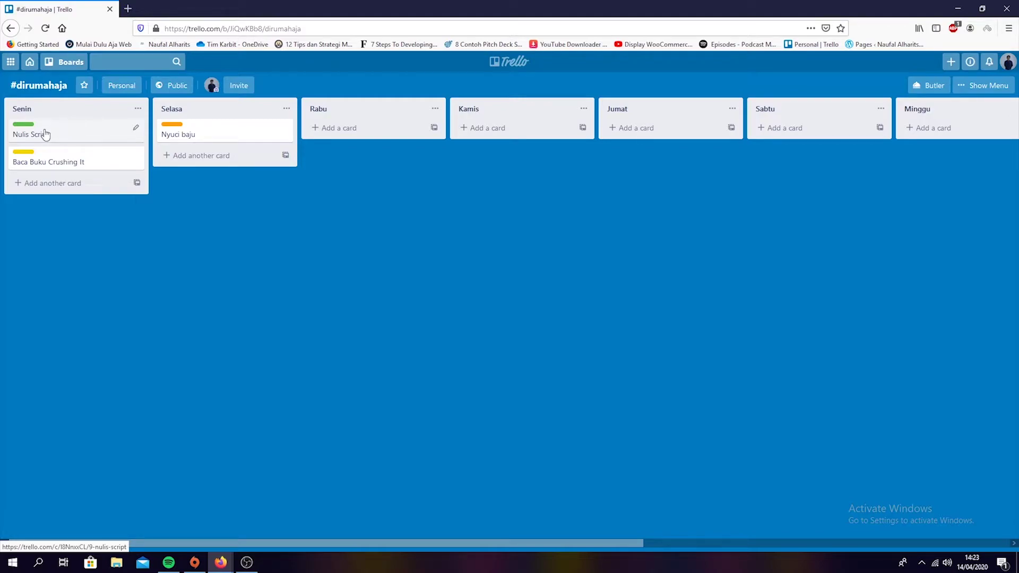
Move the Nulis Script card below Nyuci baju in Selasa and the Baca Buku Crushing It card to Rabu.
{"action": "left_click_drag", "start_coordinate": [45, 134], "coordinate": [206, 169]}
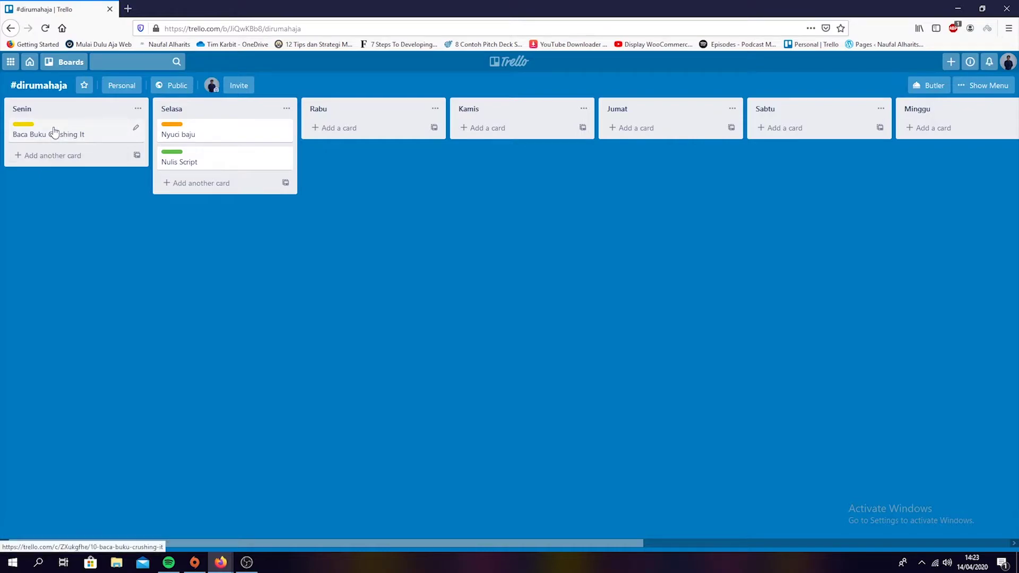
{"action": "left_click_drag", "start_coordinate": [53, 131], "coordinate": [371, 159]}
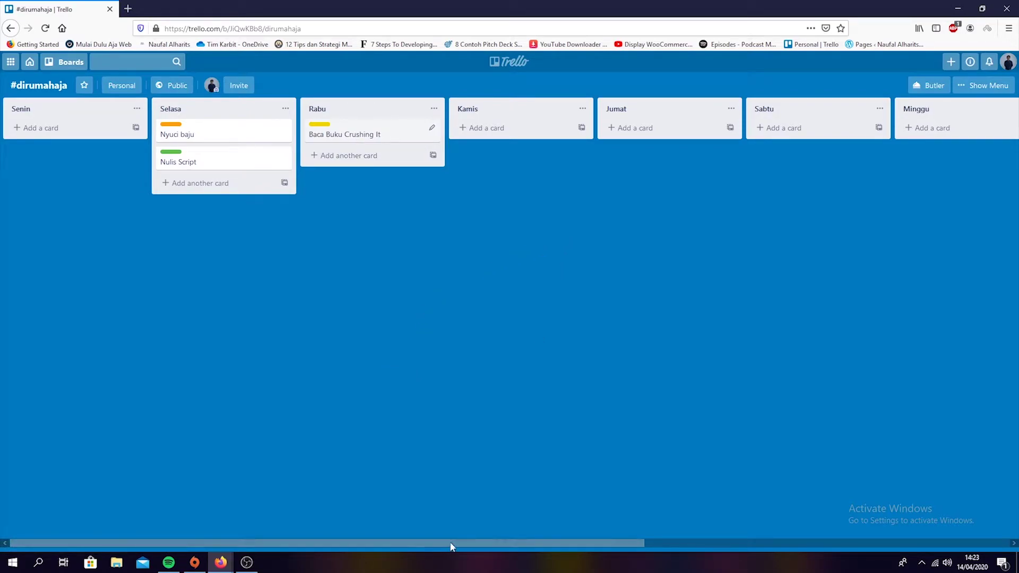
Move the Nyuci baju, Nulis Script and Baca Buku Crushing It cards into the Senin list, in that order.
{"action": "left_click_drag", "start_coordinate": [448, 545], "coordinate": [402, 534]}
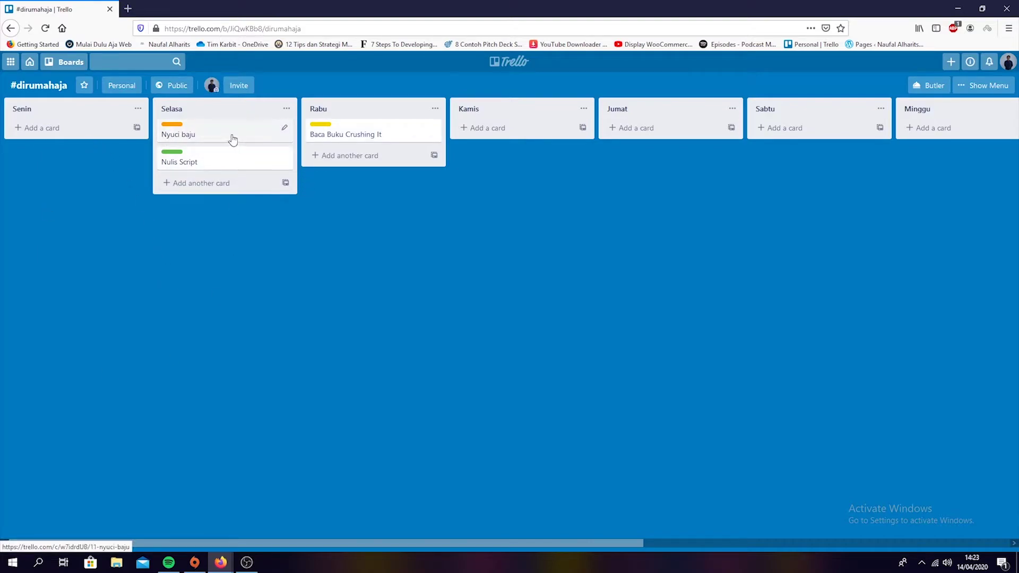
{"action": "left_click_drag", "start_coordinate": [221, 134], "coordinate": [74, 160]}
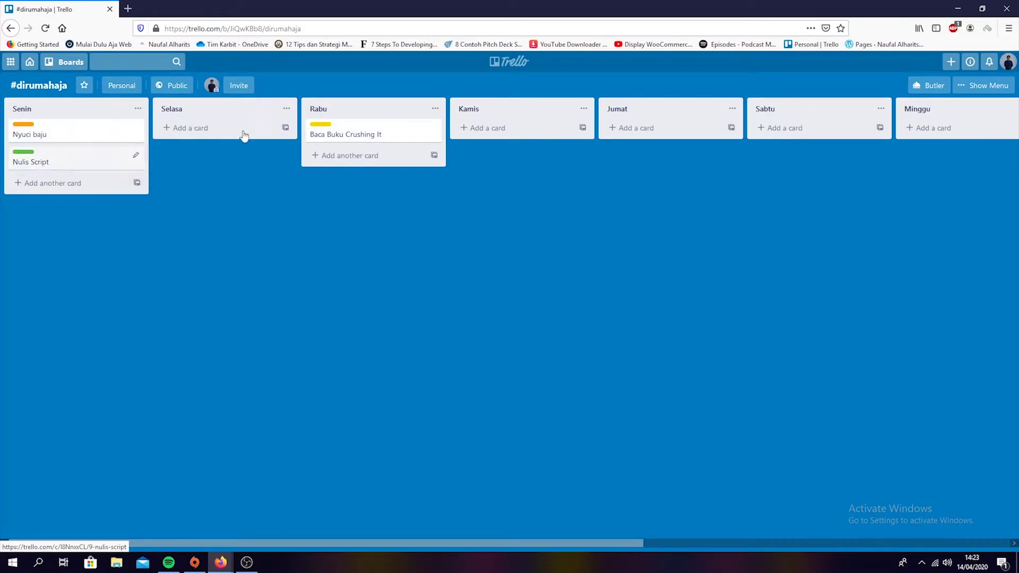
{"action": "left_click_drag", "start_coordinate": [387, 133], "coordinate": [80, 189]}
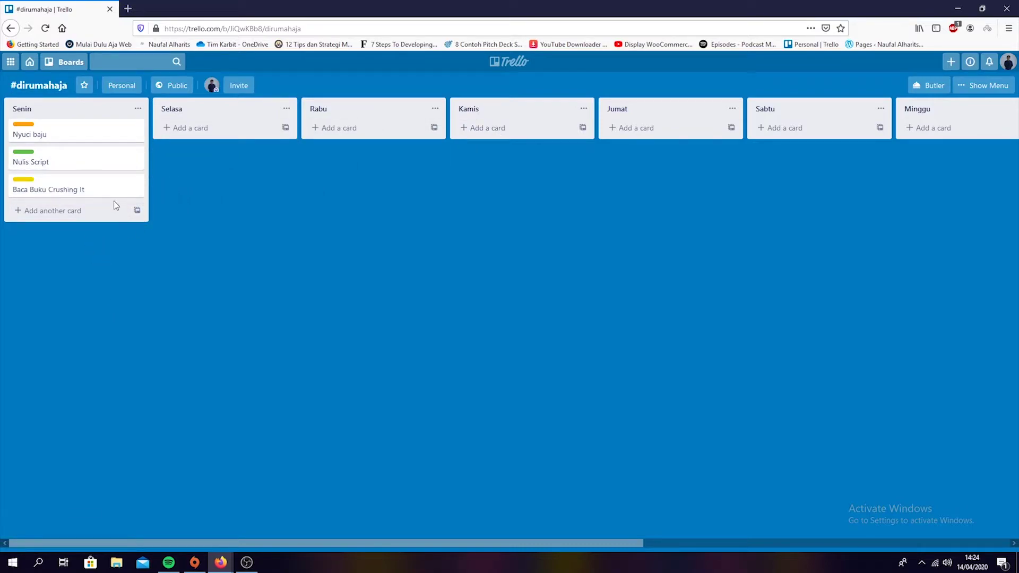
Move all three Senin cards to Selasa in the order Baca Buku Crushing It, Nulis Script, Nyuci baju.
{"action": "left_click_drag", "start_coordinate": [72, 191], "coordinate": [201, 138]}
{"action": "left_click_drag", "start_coordinate": [79, 162], "coordinate": [209, 159]}
{"action": "left_click_drag", "start_coordinate": [80, 134], "coordinate": [234, 191]}
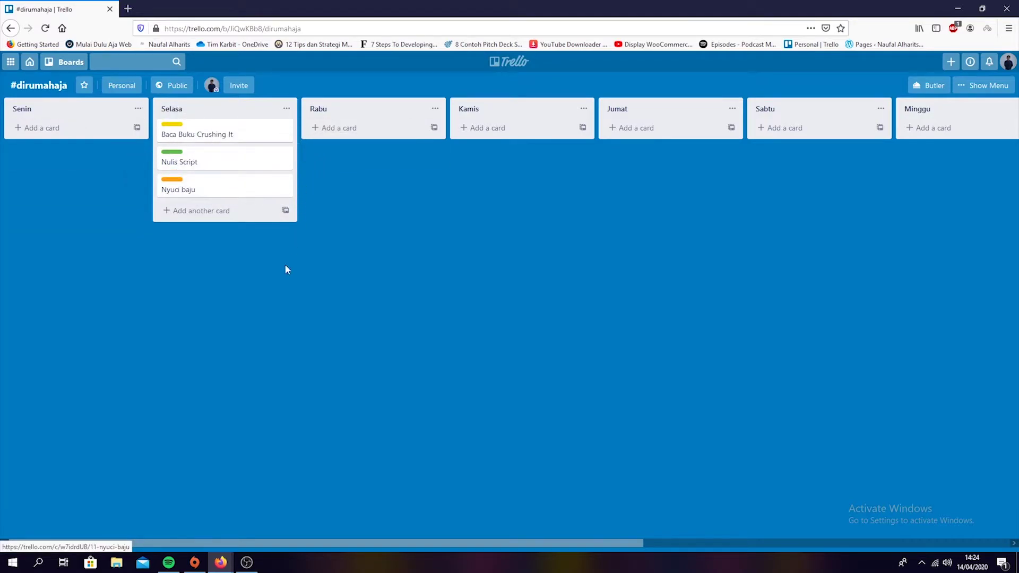
Move the Baca Buku Crushing It, Nulis Script and Nyuci baju cards from Selasa to the Done list below Upload Podcast terbaru.
{"action": "left_click_drag", "start_coordinate": [265, 545], "coordinate": [332, 517]}
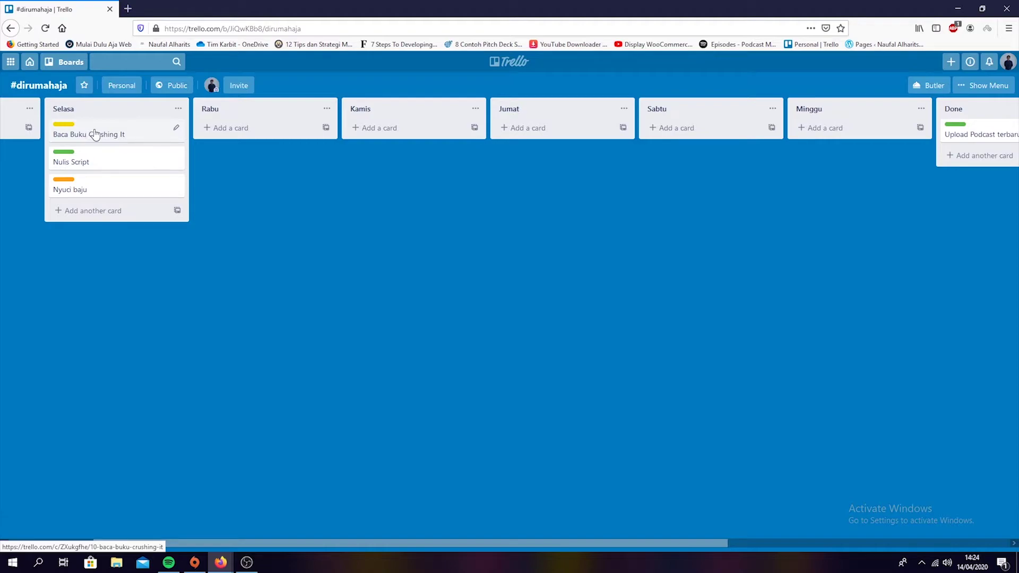
{"action": "left_click_drag", "start_coordinate": [95, 133], "coordinate": [902, 175]}
{"action": "left_click_drag", "start_coordinate": [50, 130], "coordinate": [828, 191]}
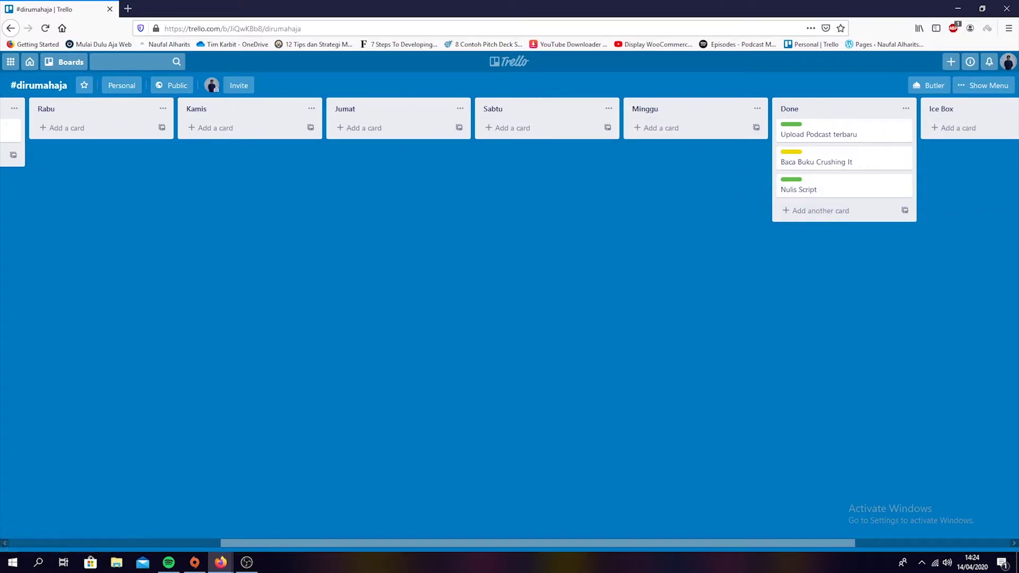
{"action": "left_click_drag", "start_coordinate": [451, 544], "coordinate": [329, 543]}
{"action": "left_click_drag", "start_coordinate": [133, 136], "coordinate": [892, 212]}
Add a new list titled "April 1" after the Ice Box list and close the list entry form.
{"action": "left_click_drag", "start_coordinate": [702, 543], "coordinate": [902, 537]}
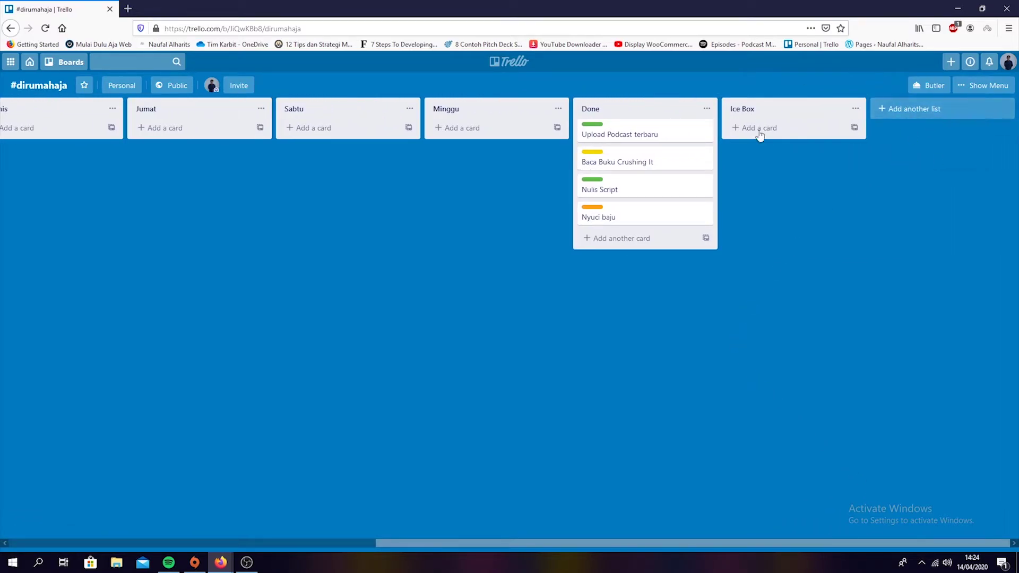
{"action": "left_click", "coordinate": [900, 112]}
{"action": "type", "text": "April"}
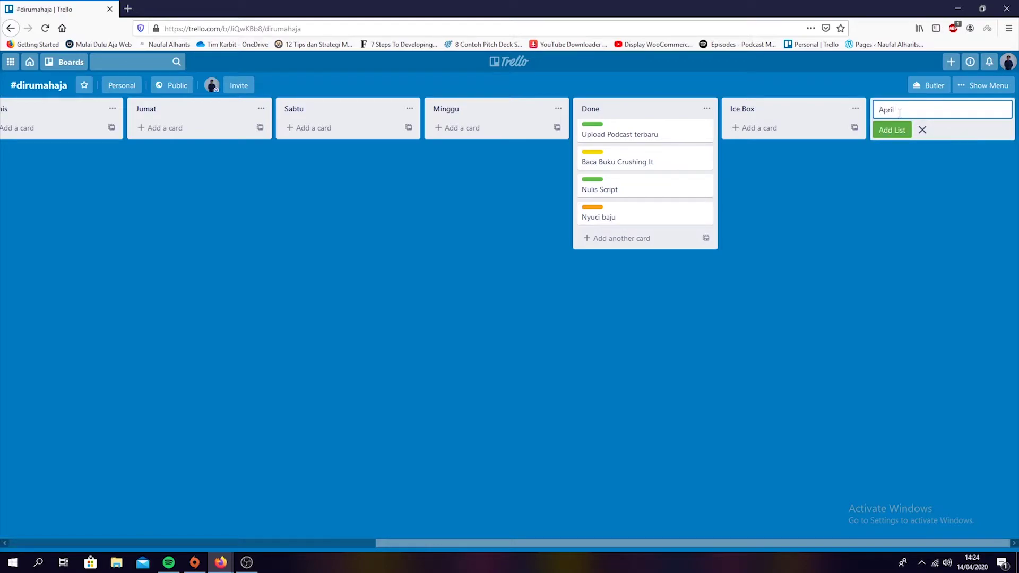
{"action": "key", "text": "Return"}
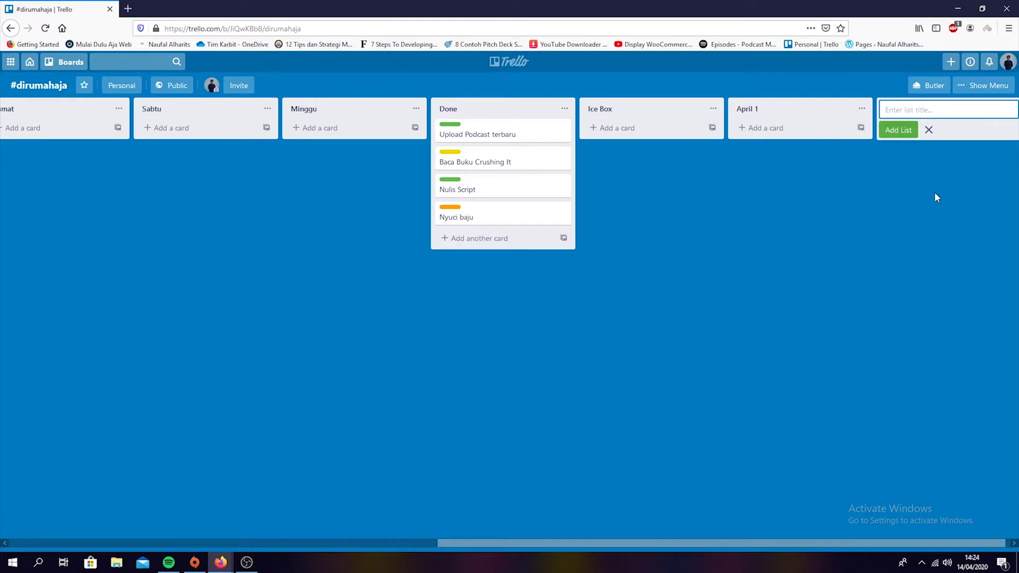
{"action": "left_click", "coordinate": [928, 192]}
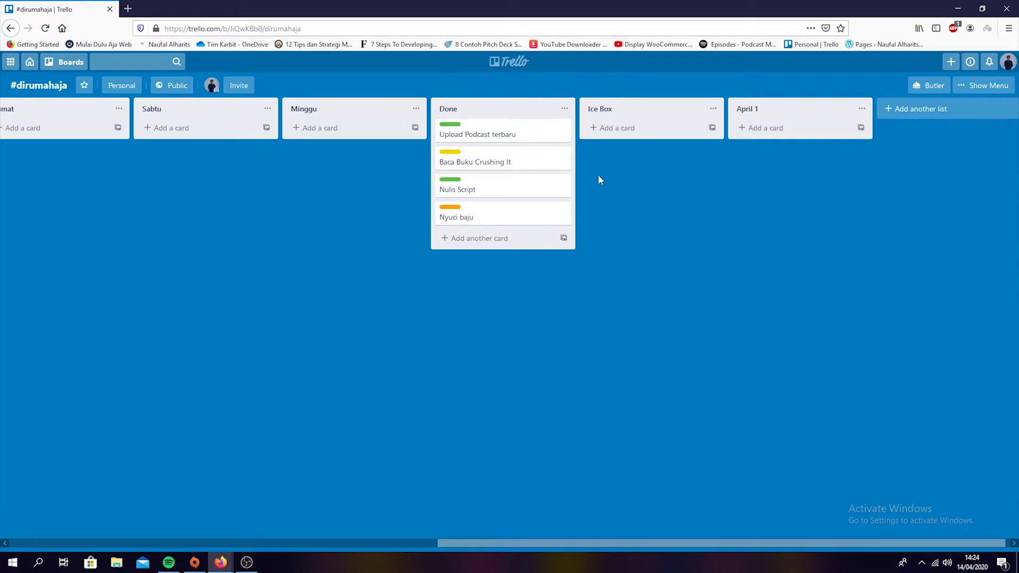
Move all four cards from the Done list to the April 1 list, keeping their order.
{"action": "left_click_drag", "start_coordinate": [496, 135], "coordinate": [796, 160]}
{"action": "left_click_drag", "start_coordinate": [525, 132], "coordinate": [797, 213]}
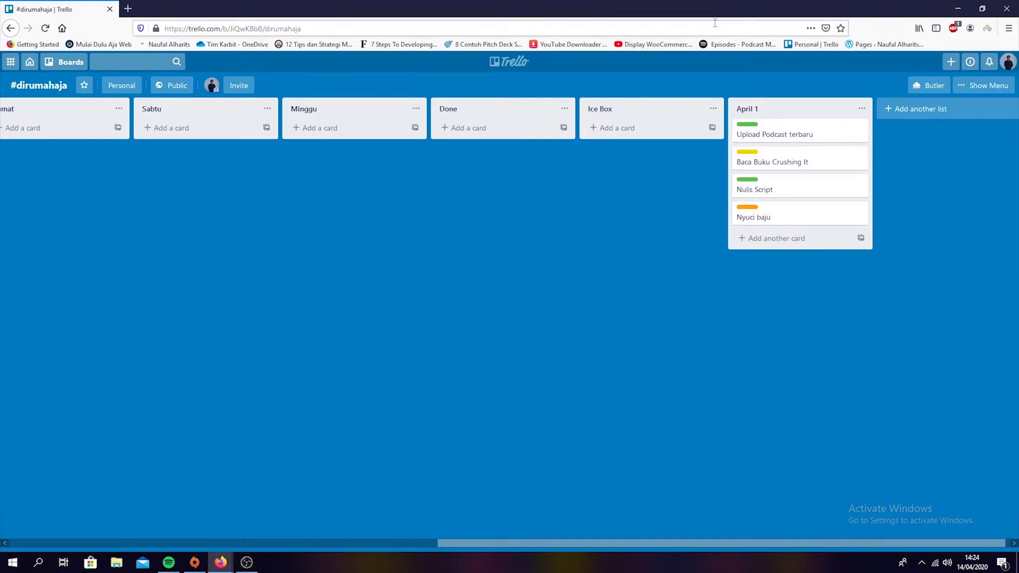
Add a card titled "Nyapu rumah" with the orange pekerjaan rumah label to the Senin list.
{"action": "left_click_drag", "start_coordinate": [551, 543], "coordinate": [52, 520]}
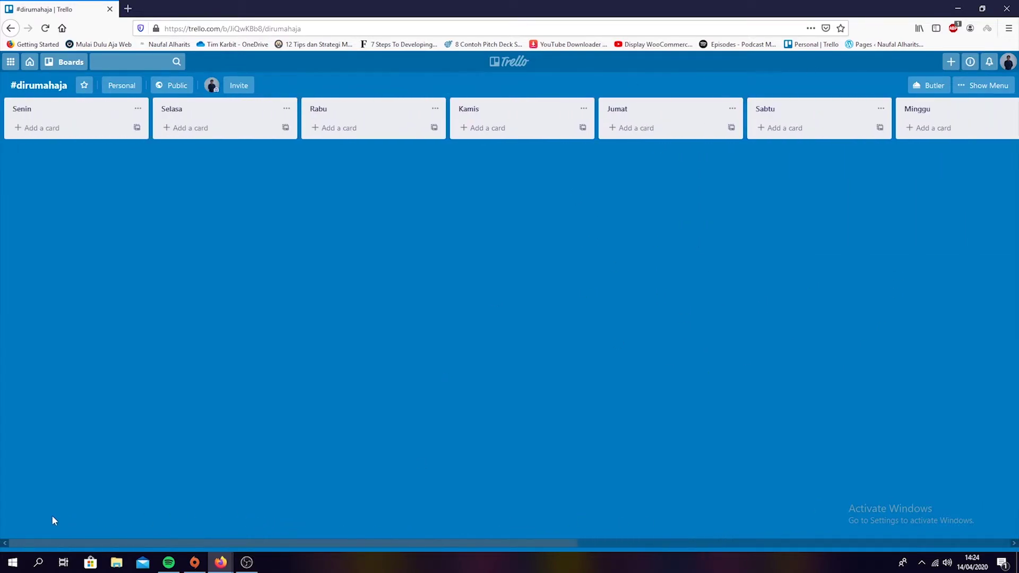
{"action": "left_click", "coordinate": [55, 128]}
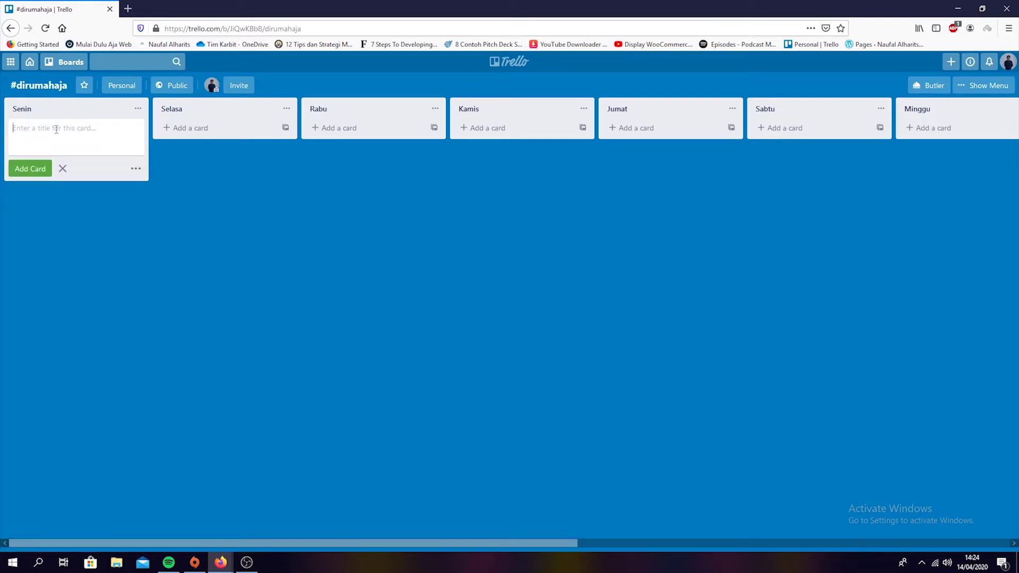
{"action": "type", "text": "Nyapu rumah"}
{"action": "left_click", "coordinate": [136, 168]}
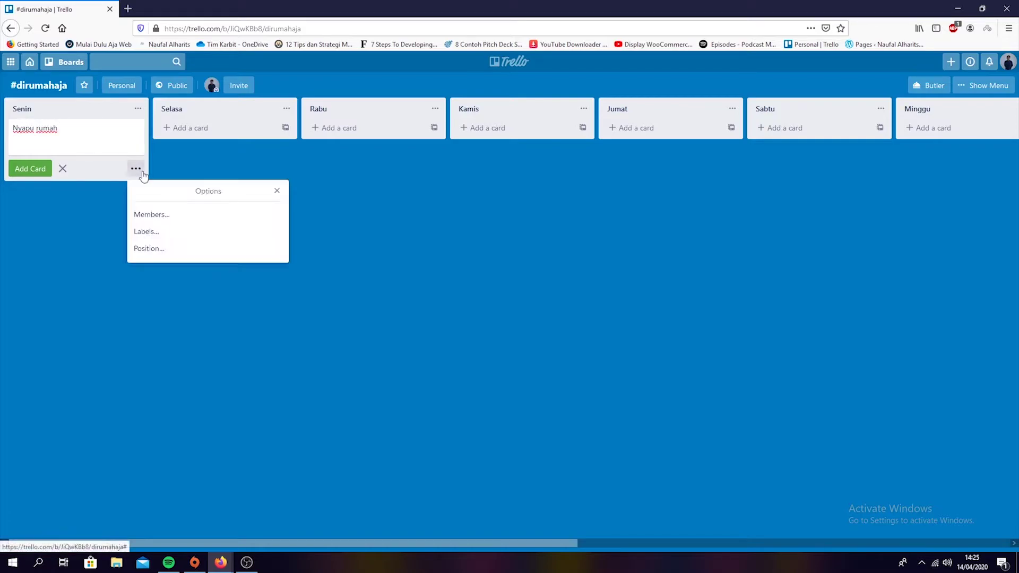
{"action": "left_click", "coordinate": [164, 232]}
{"action": "left_click", "coordinate": [225, 295]}
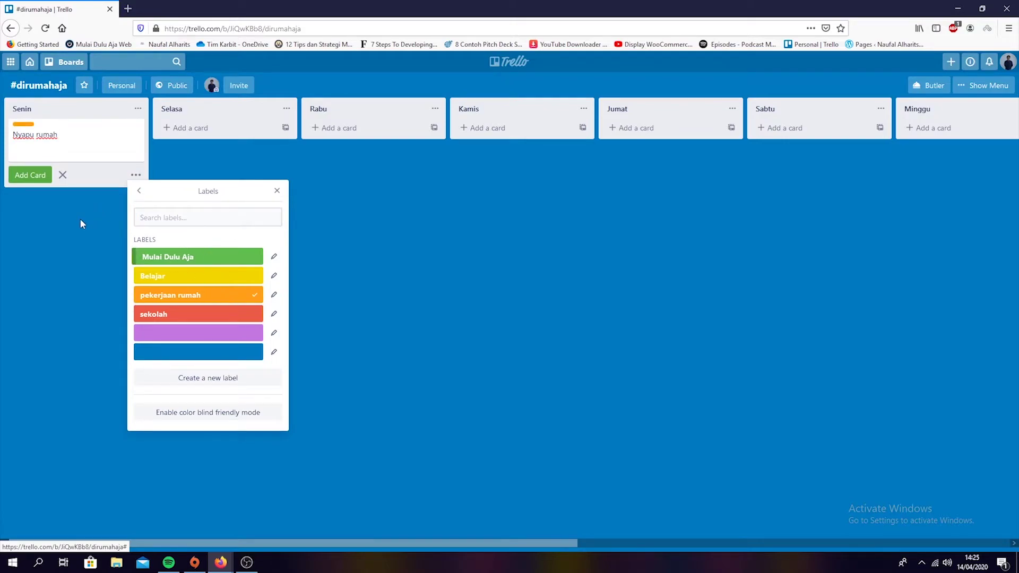
{"action": "left_click", "coordinate": [37, 179]}
Add a card titled "Benerin CCTV" with the orange pekerjaan rumah label to the Senin list.
{"action": "left_click", "coordinate": [56, 156]}
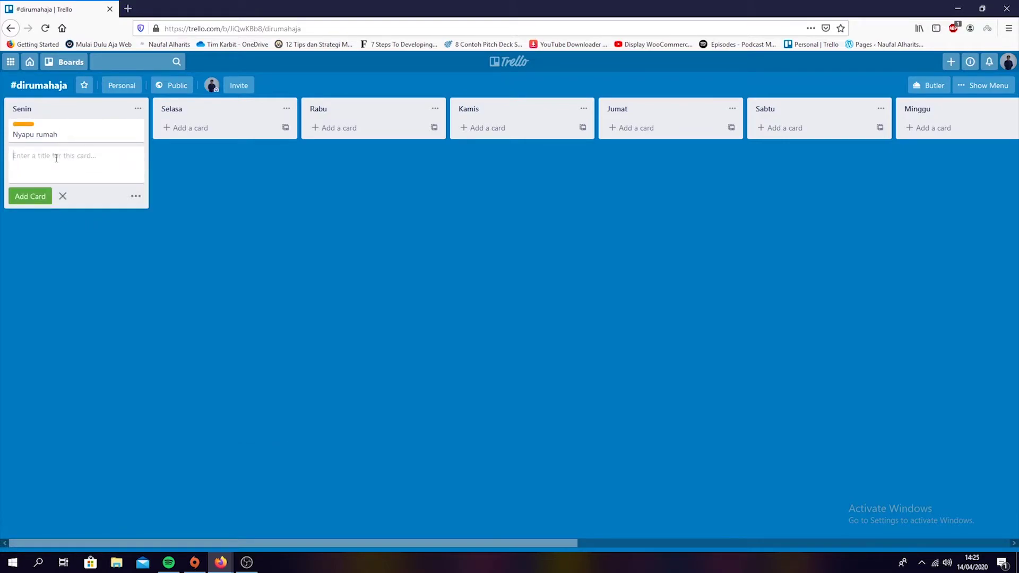
{"action": "type", "text": "Benerin"}
{"action": "left_click", "coordinate": [136, 196]}
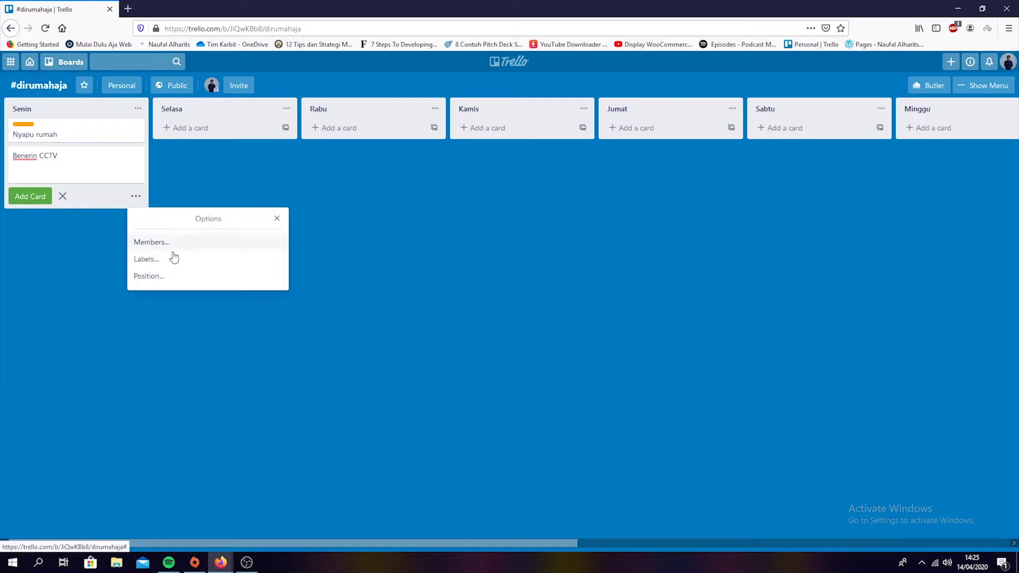
{"action": "left_click", "coordinate": [175, 257]}
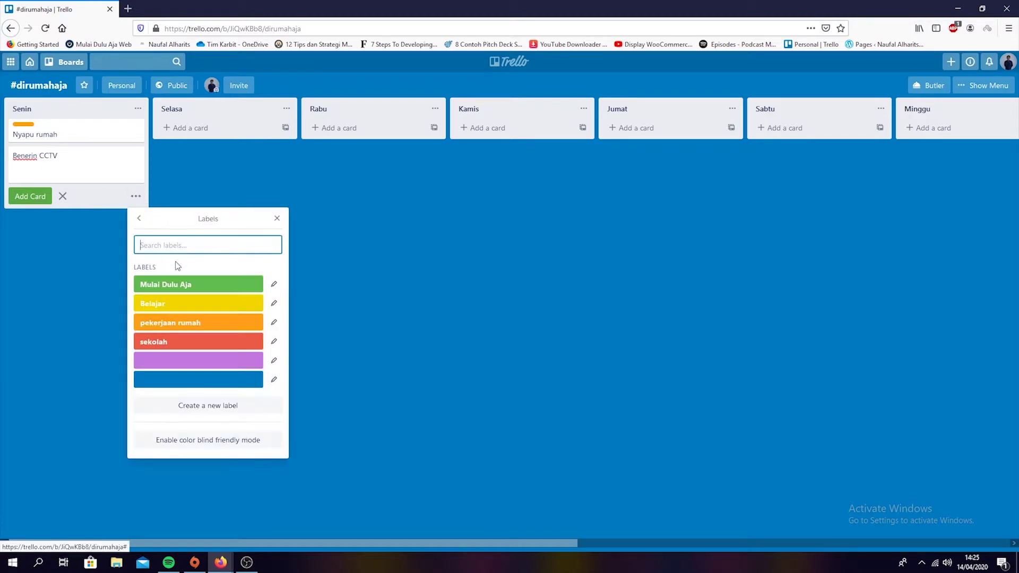
{"action": "left_click", "coordinate": [225, 326]}
{"action": "left_click", "coordinate": [30, 196]}
Add a card titled "Ngerjain Skripsi" with the red sekolah label to the Senin list and close the card entry form.
{"action": "left_click", "coordinate": [38, 184]}
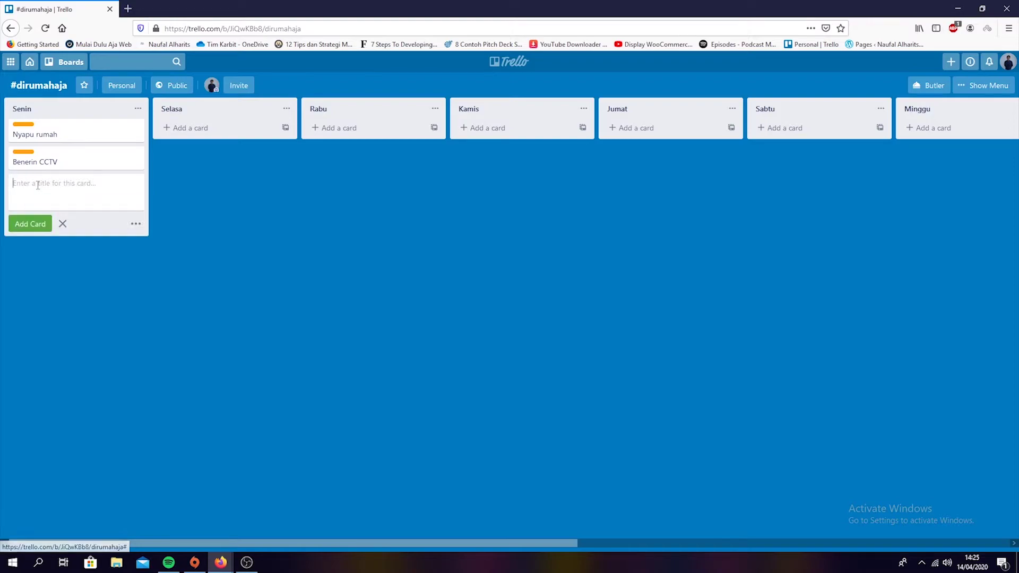
{"action": "type", "text": "Ngerrjain Skripsi"}
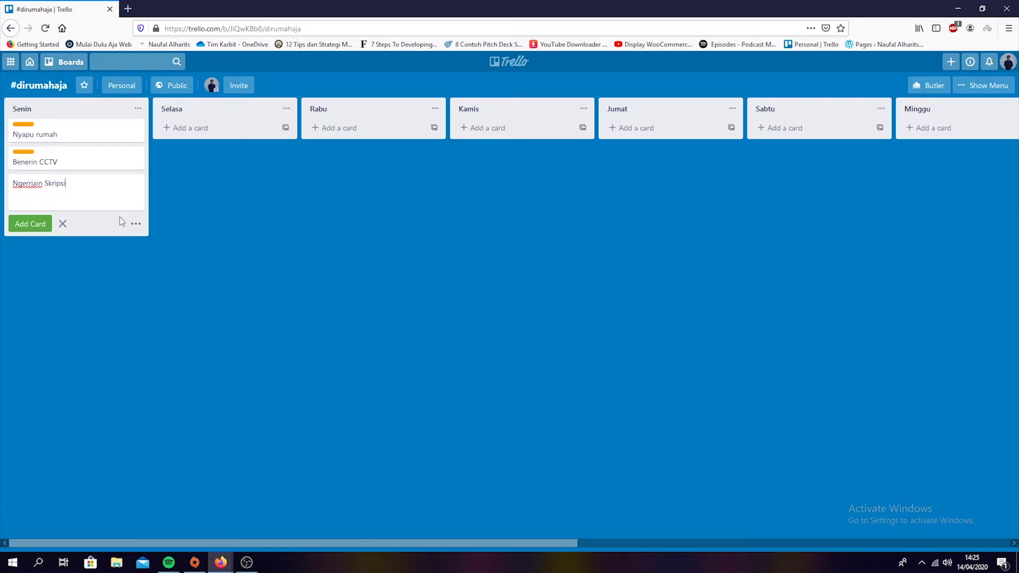
{"action": "key", "text": "BackSpace"}
{"action": "left_click", "coordinate": [138, 225]}
{"action": "left_click", "coordinate": [182, 287]}
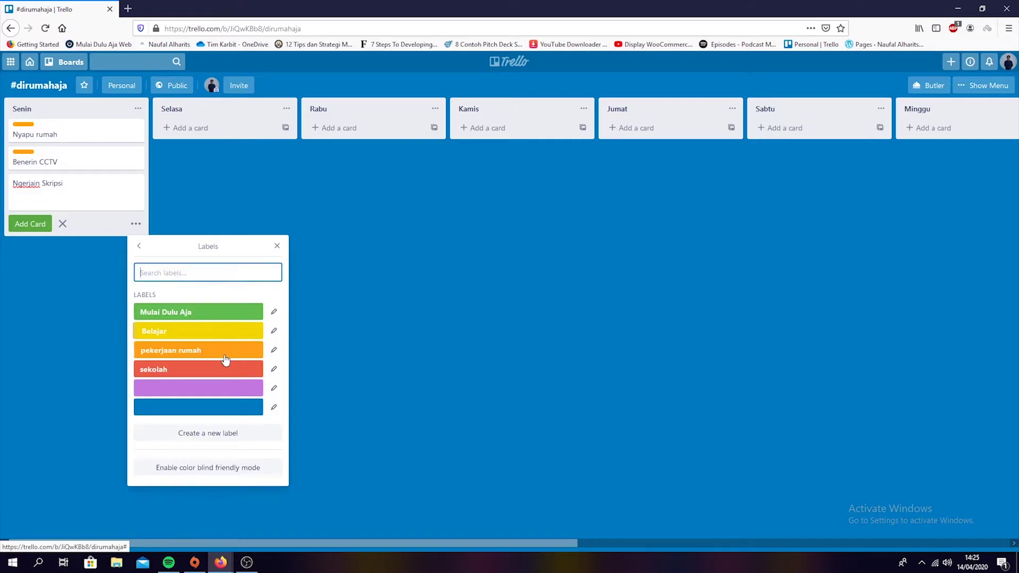
{"action": "left_click", "coordinate": [222, 370]}
{"action": "left_click", "coordinate": [32, 234]}
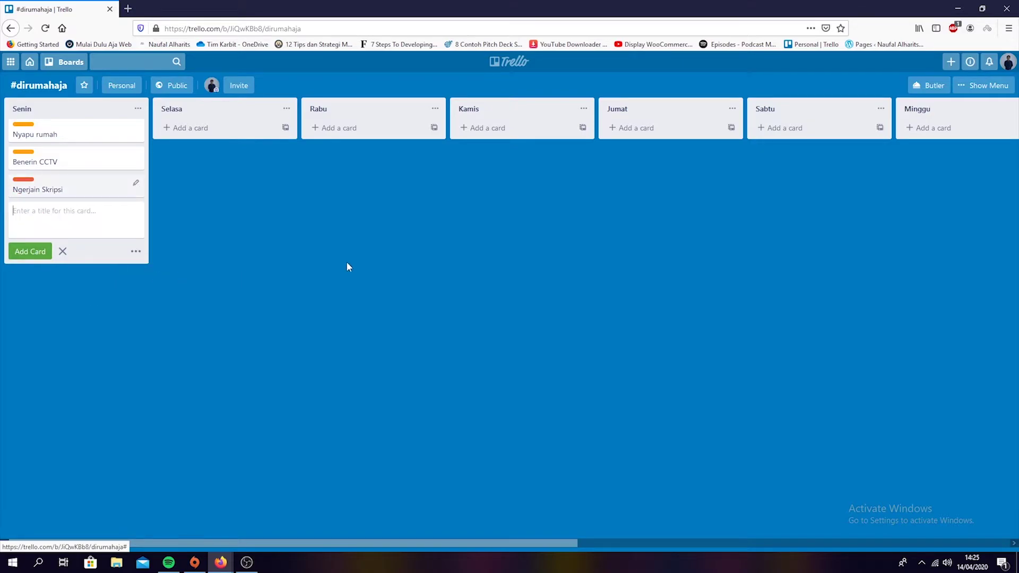
{"action": "left_click", "coordinate": [222, 391]}
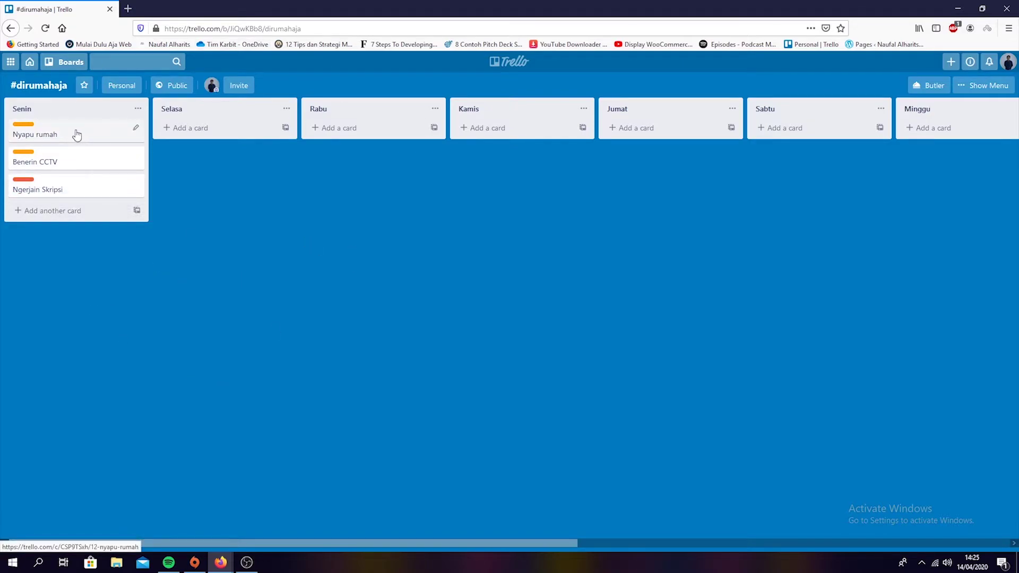
Move the "Nyapu rumah" card from Senin to Done and the other two Senin cards to Selasa.
{"action": "left_click_drag", "start_coordinate": [77, 134], "coordinate": [923, 134]}
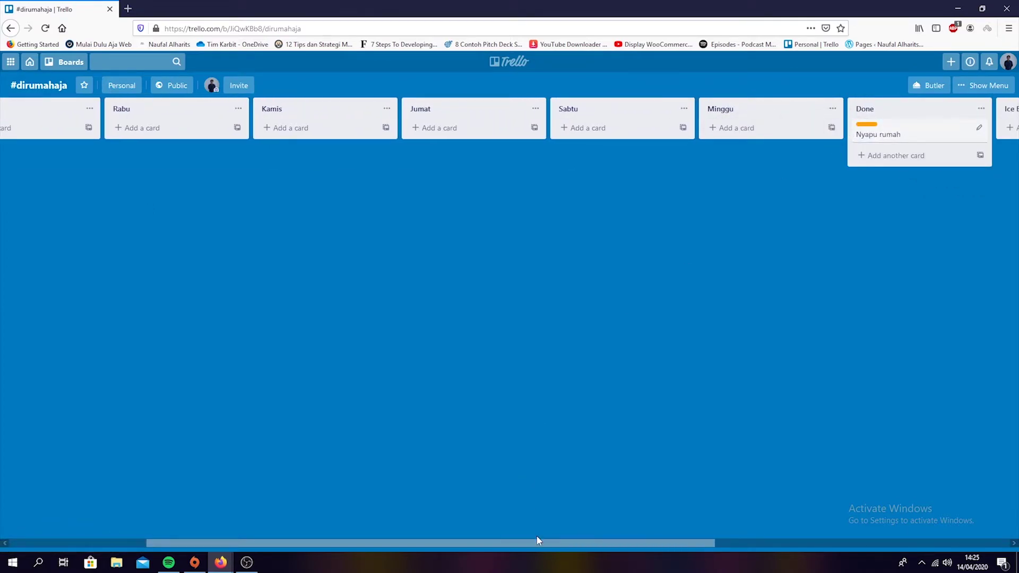
{"action": "left_click_drag", "start_coordinate": [536, 540], "coordinate": [311, 496]}
{"action": "left_click_drag", "start_coordinate": [81, 124], "coordinate": [254, 153]}
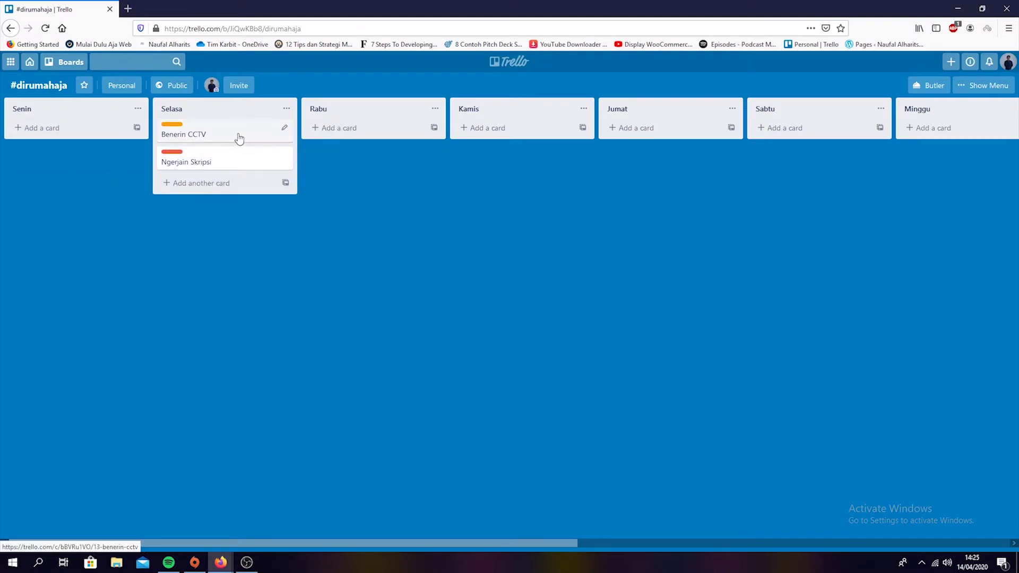
Move the "Benerin CCTV" and "Ngerjain Skripsi" cards from Selasa to the Done list below "Nyapu rumah".
{"action": "left_click_drag", "start_coordinate": [475, 541], "coordinate": [545, 531]}
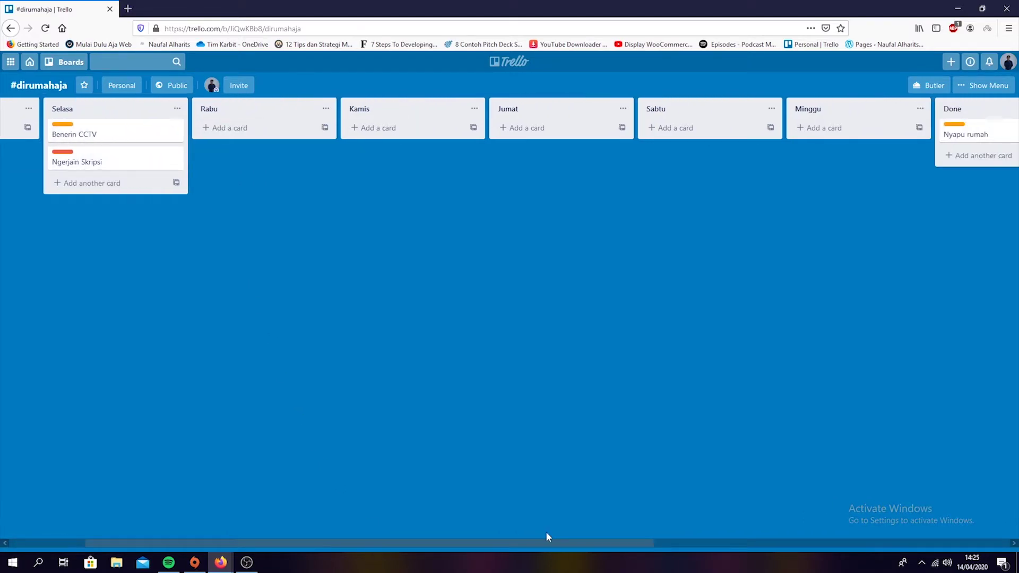
{"action": "left_click_drag", "start_coordinate": [107, 135], "coordinate": [861, 173]}
{"action": "left_click_drag", "start_coordinate": [526, 543], "coordinate": [393, 535]}
{"action": "left_click_drag", "start_coordinate": [238, 133], "coordinate": [860, 191]}
Add a list titled "April 2" after April 1 and move all three Done cards into it, keeping their order.
{"action": "left_click_drag", "start_coordinate": [667, 544], "coordinate": [928, 533]}
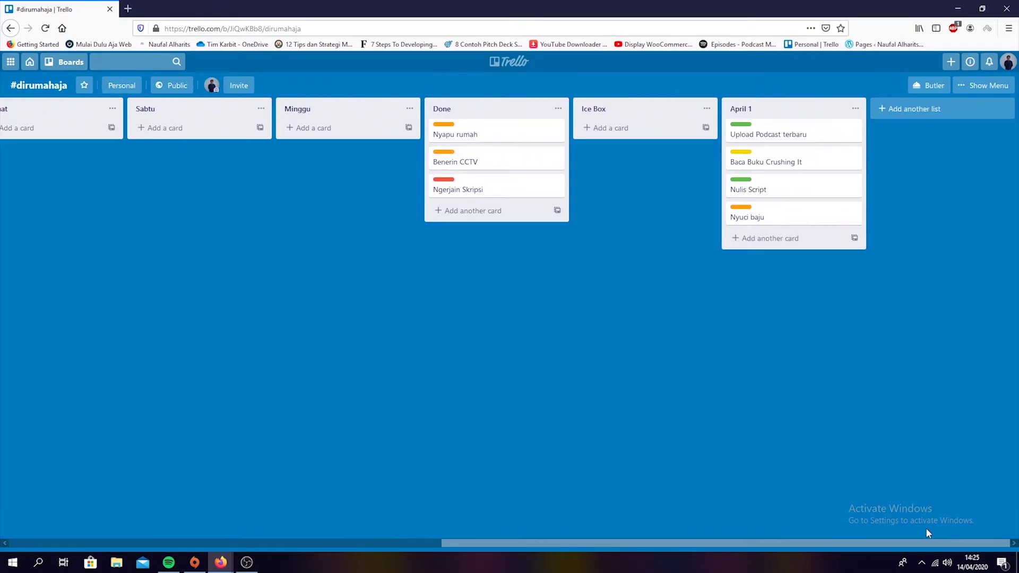
{"action": "left_click", "coordinate": [956, 108]}
{"action": "type", "text": "April 2"}
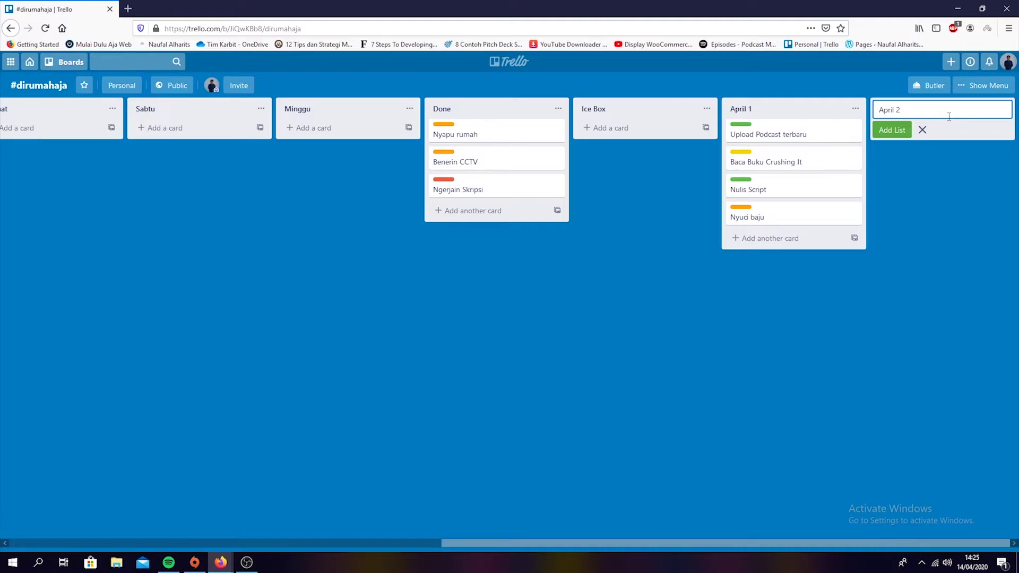
{"action": "left_click", "coordinate": [892, 131]}
{"action": "left_click_drag", "start_coordinate": [404, 134], "coordinate": [828, 127]}
{"action": "left_click_drag", "start_coordinate": [355, 130], "coordinate": [781, 189]}
Add two more lists titled "April 3" and "April 4" after April 2 and close the list entry form.
{"action": "type", "text": "April 3"}
{"action": "left_click", "coordinate": [905, 136]}
{"action": "type", "text": "A"}
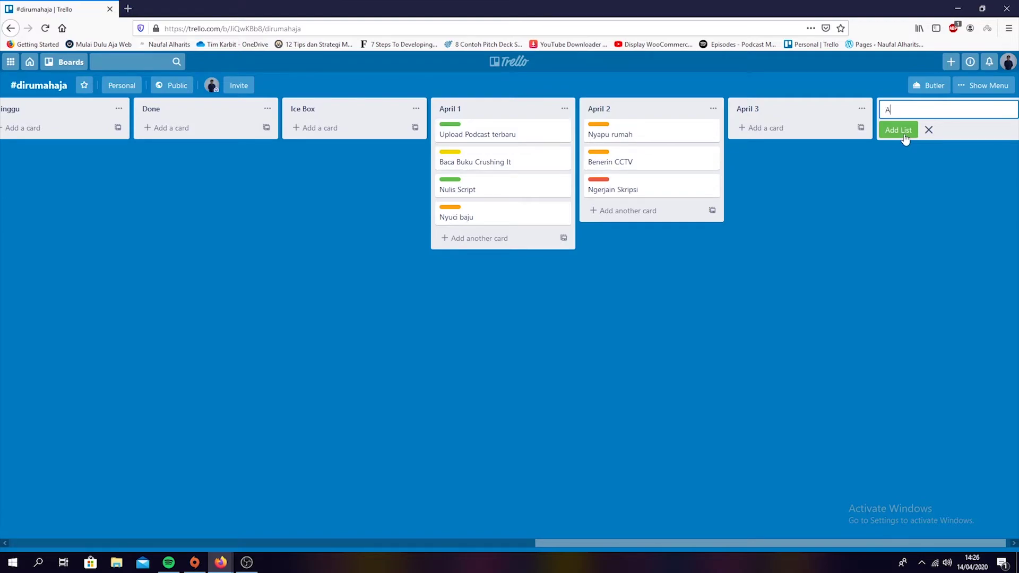
{"action": "type", "text": "rpil Mi"}
{"action": "left_click", "coordinate": [905, 137]}
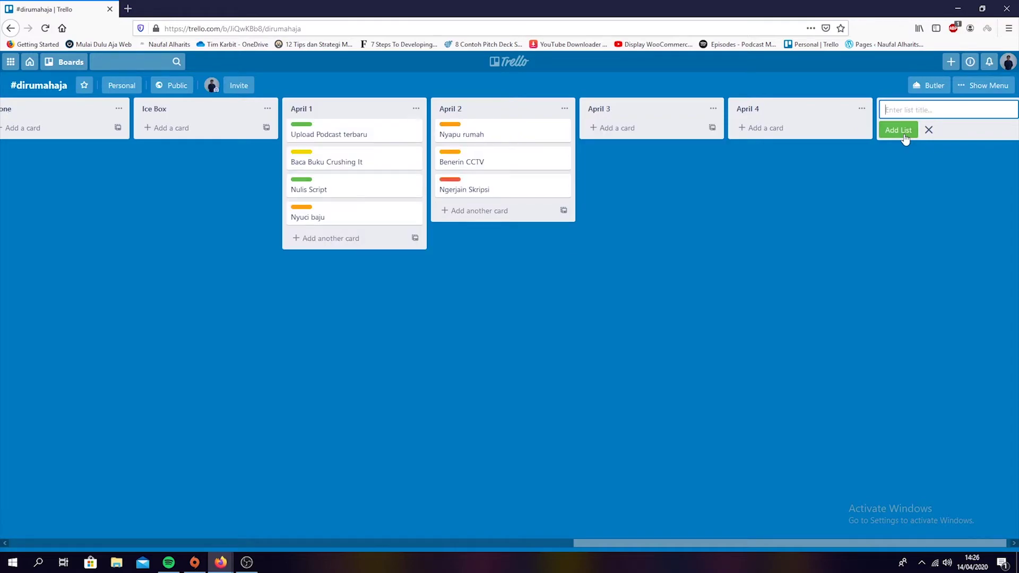
{"action": "left_click", "coordinate": [846, 226]}
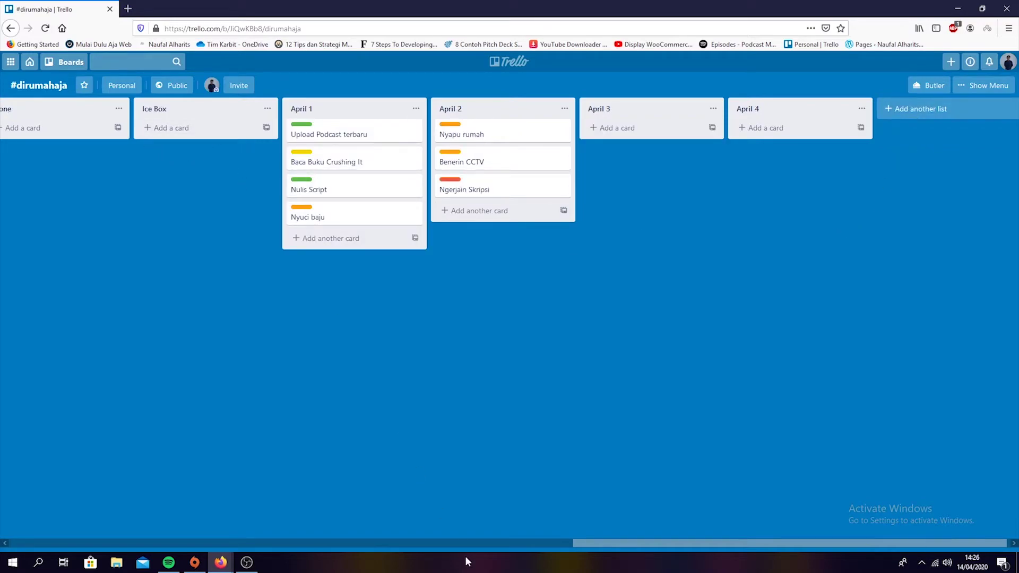
Add a card titled "Bikin Konten Instagram" with the green Mulai Dulu Aja label to the Ice Box list.
{"action": "left_click_drag", "start_coordinate": [598, 542], "coordinate": [496, 543]}
{"action": "left_click", "coordinate": [375, 128]}
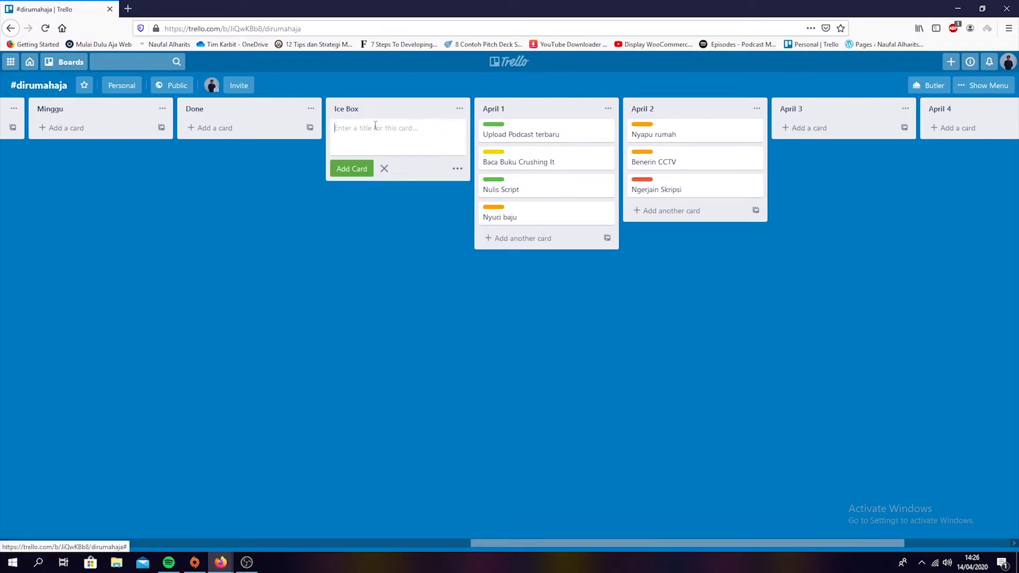
{"action": "type", "text": "Kont"}
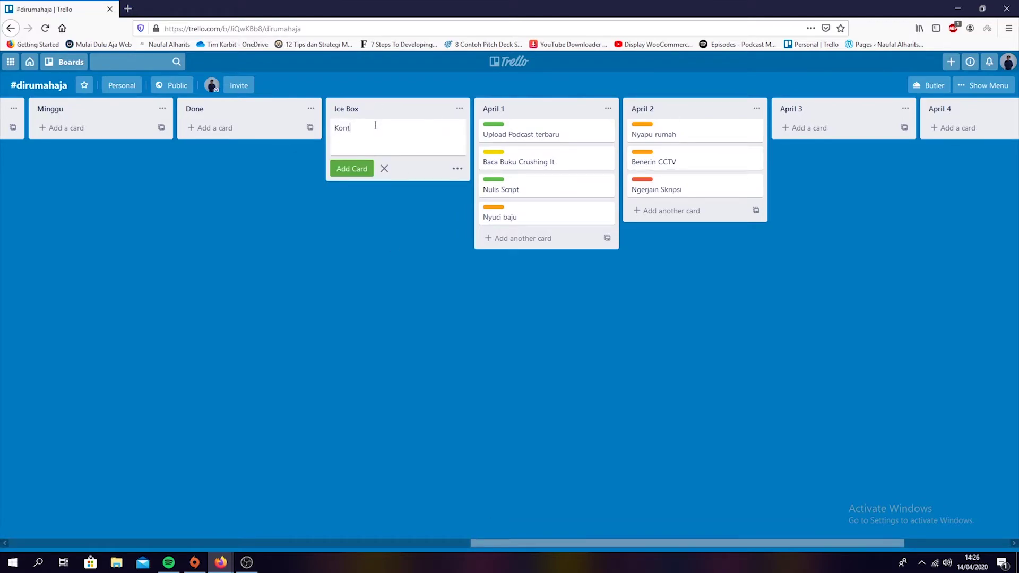
{"action": "key", "text": "BackSpace"}
{"action": "key", "text": "BackSpace"}
{"action": "key", "text": "BackSpace"}
{"action": "type", "text": "ikin Konten Instagram"}
{"action": "left_click", "coordinate": [457, 168]}
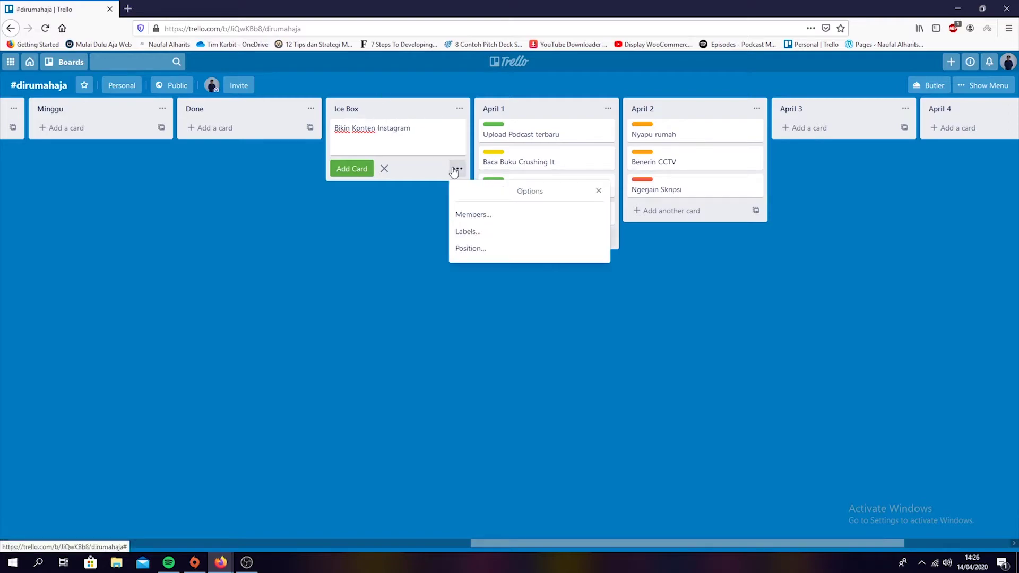
{"action": "left_click", "coordinate": [477, 232]}
{"action": "left_click", "coordinate": [498, 257]}
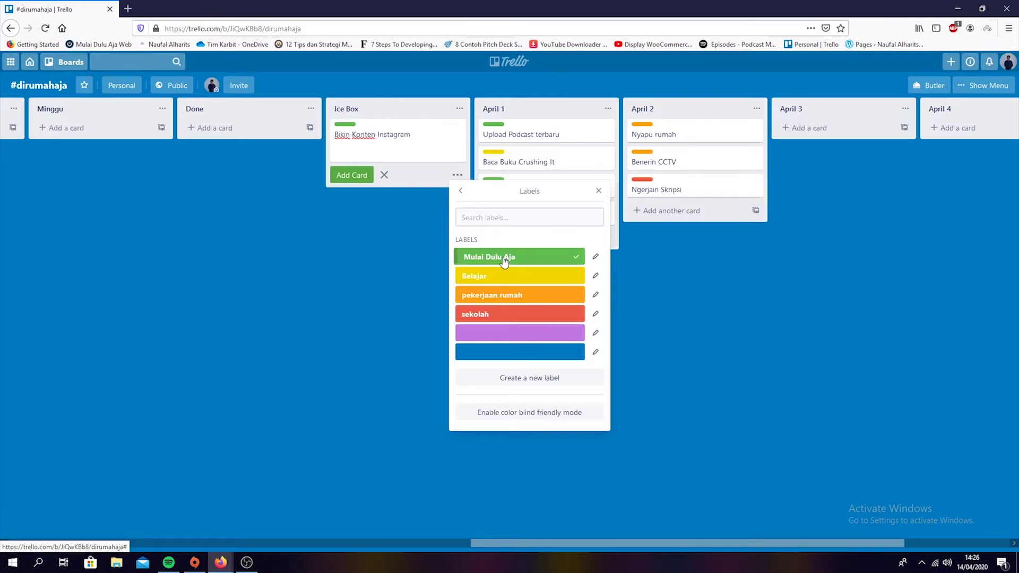
{"action": "left_click", "coordinate": [352, 168]}
{"action": "left_click", "coordinate": [372, 289]}
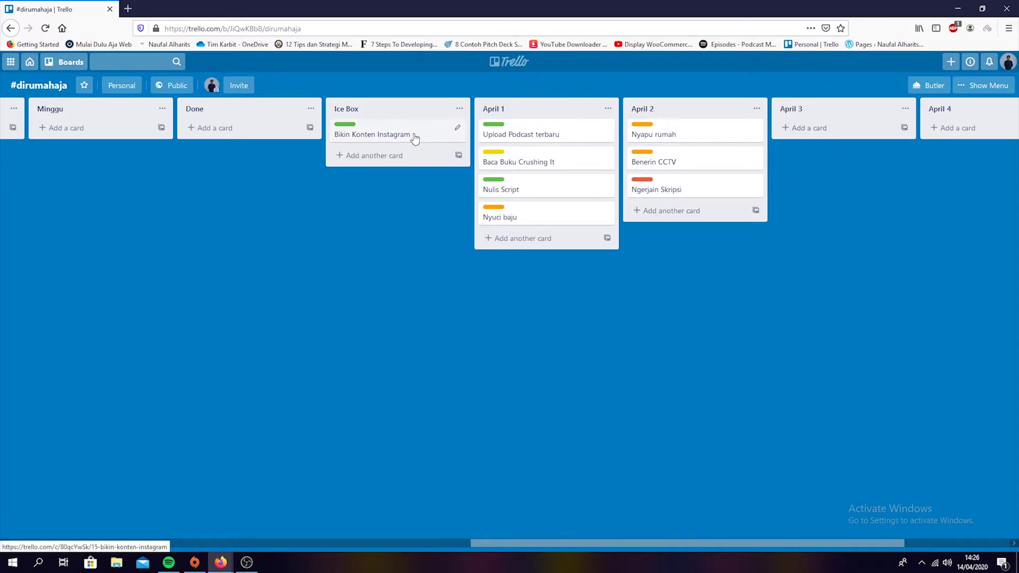
Move the "Bikin Konten Instagram" card from the Ice Box list to the April 3 list.
{"action": "left_click_drag", "start_coordinate": [415, 137], "coordinate": [759, 168]}
{"action": "scroll", "coordinate": [678, 540], "scroll_direction": "right", "scroll_amount": 3}
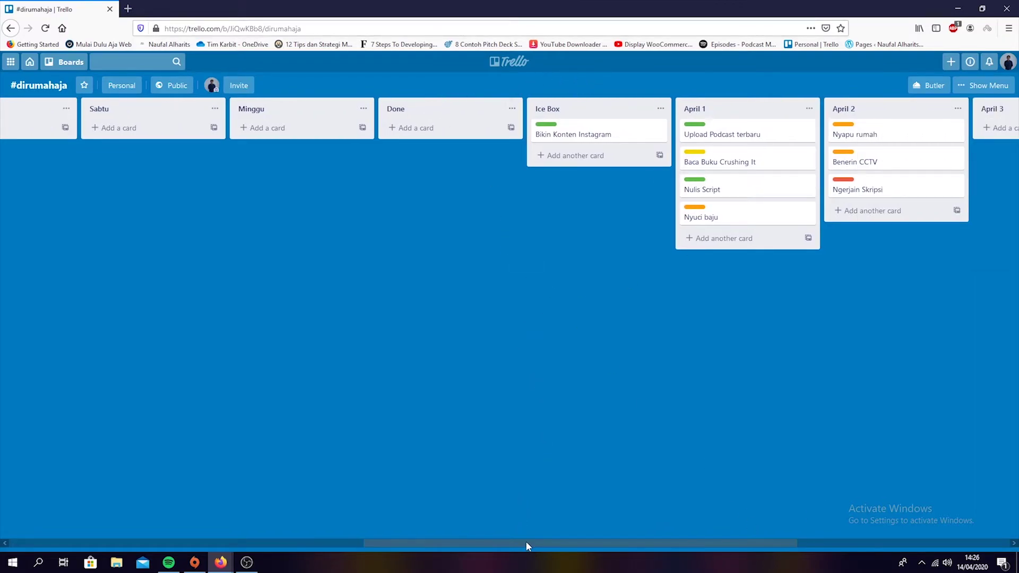
{"action": "left_click_drag", "start_coordinate": [527, 543], "coordinate": [654, 543]}
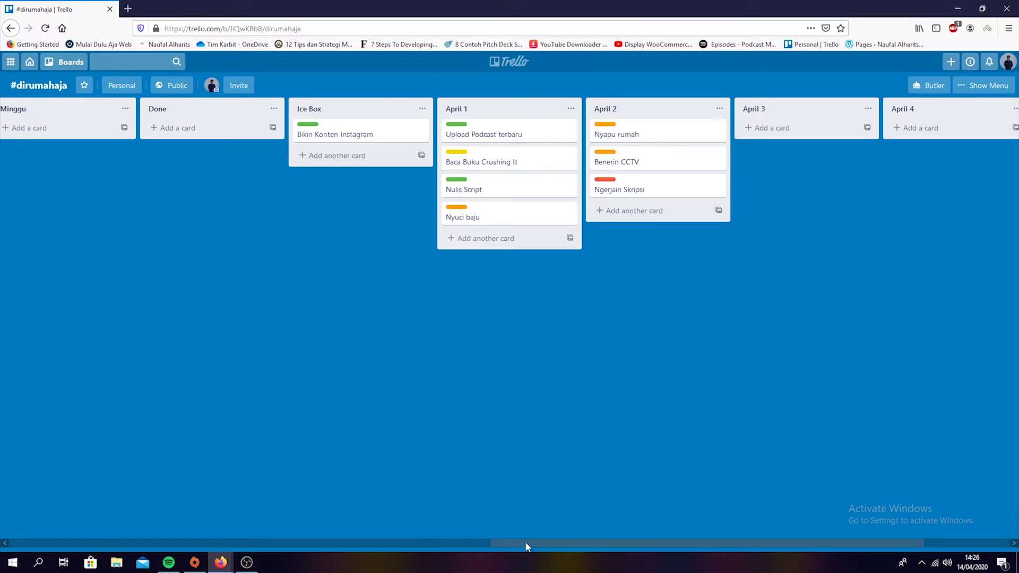
{"action": "left_click_drag", "start_coordinate": [526, 543], "coordinate": [532, 544]}
{"action": "left_click_drag", "start_coordinate": [319, 132], "coordinate": [797, 207]}
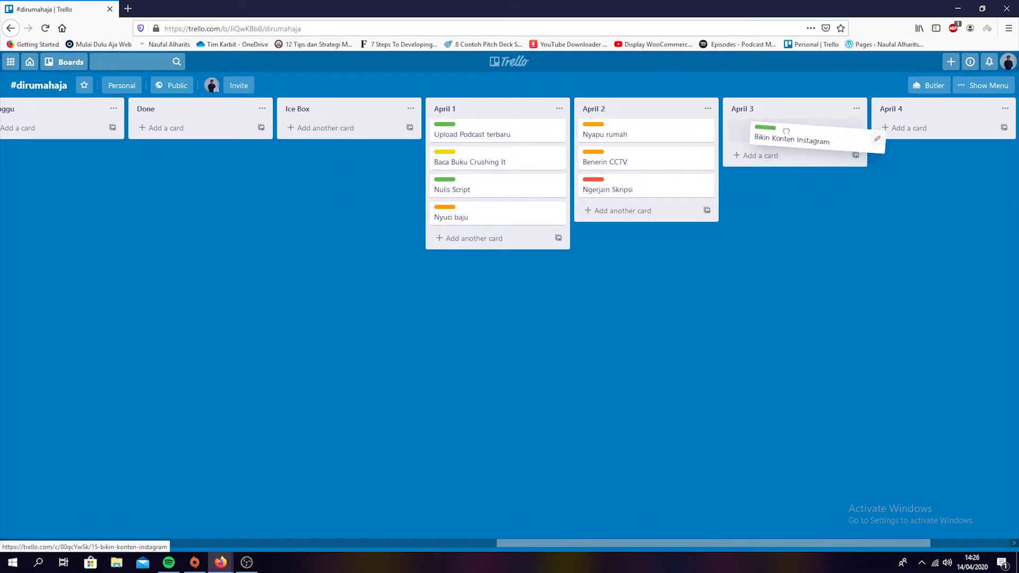
Move the "Upload Podcast terbaru", "Baca Buku Crushing It" and "Nulis Script" cards from April 1 to the Kamis list.
{"action": "left_click_drag", "start_coordinate": [636, 547], "coordinate": [693, 542]}
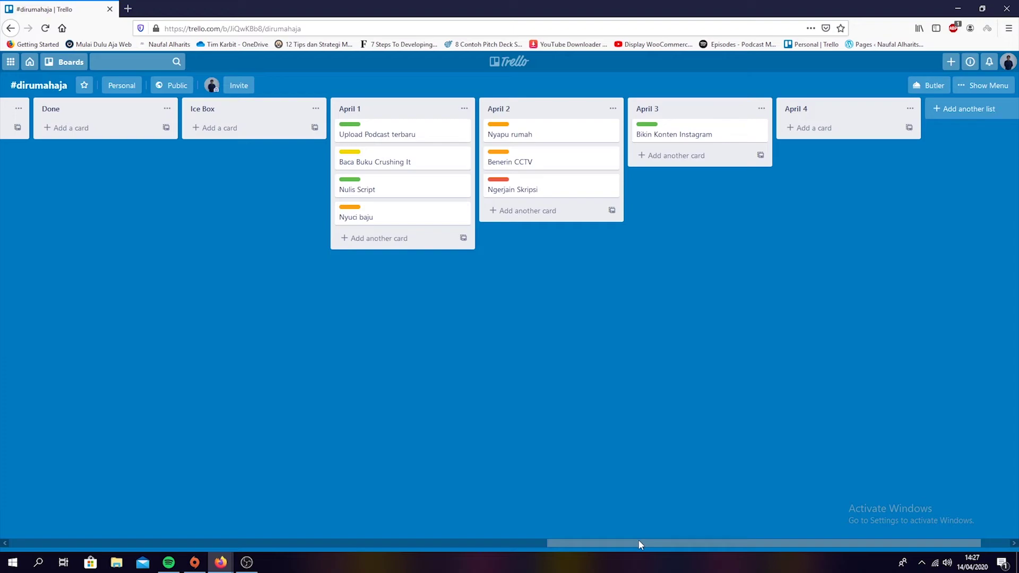
{"action": "left_click_drag", "start_coordinate": [644, 548], "coordinate": [399, 556]}
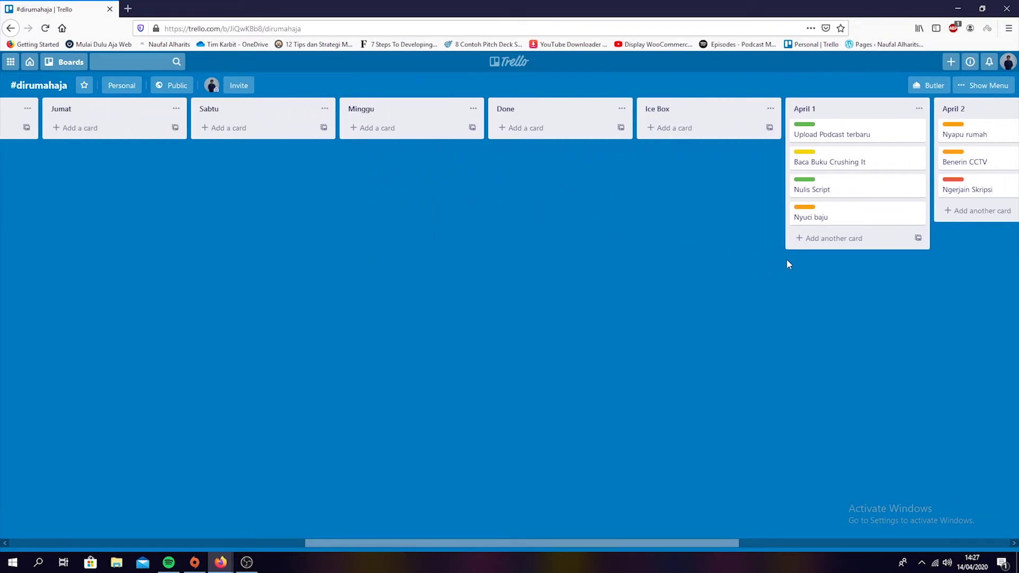
{"action": "left_click_drag", "start_coordinate": [859, 136], "coordinate": [180, 122]}
{"action": "left_click_drag", "start_coordinate": [609, 542], "coordinate": [709, 540]}
{"action": "left_click_drag", "start_coordinate": [902, 133], "coordinate": [187, 160]}
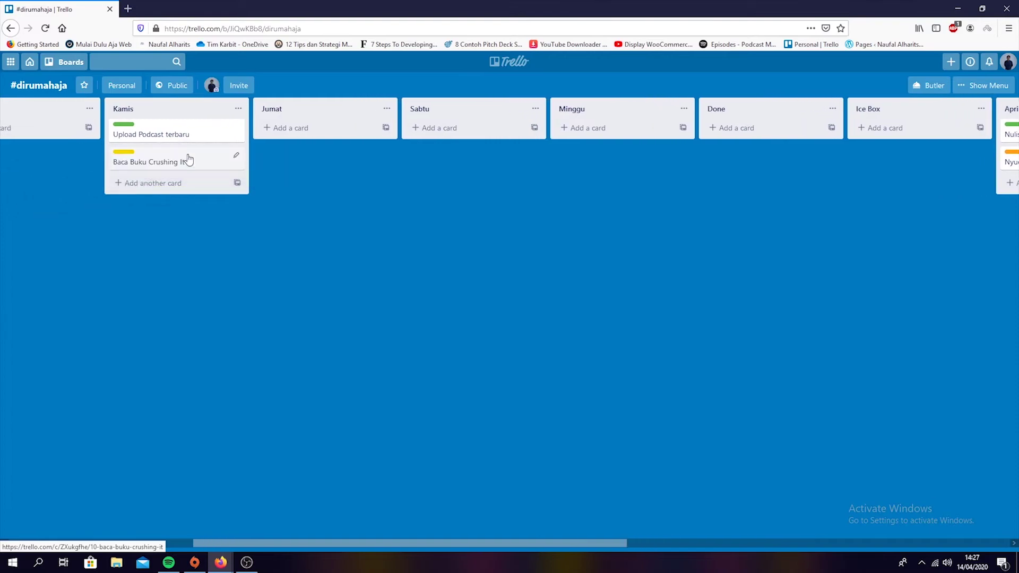
{"action": "left_click_drag", "start_coordinate": [609, 542], "coordinate": [681, 536]}
{"action": "left_click_drag", "start_coordinate": [902, 133], "coordinate": [215, 244]}
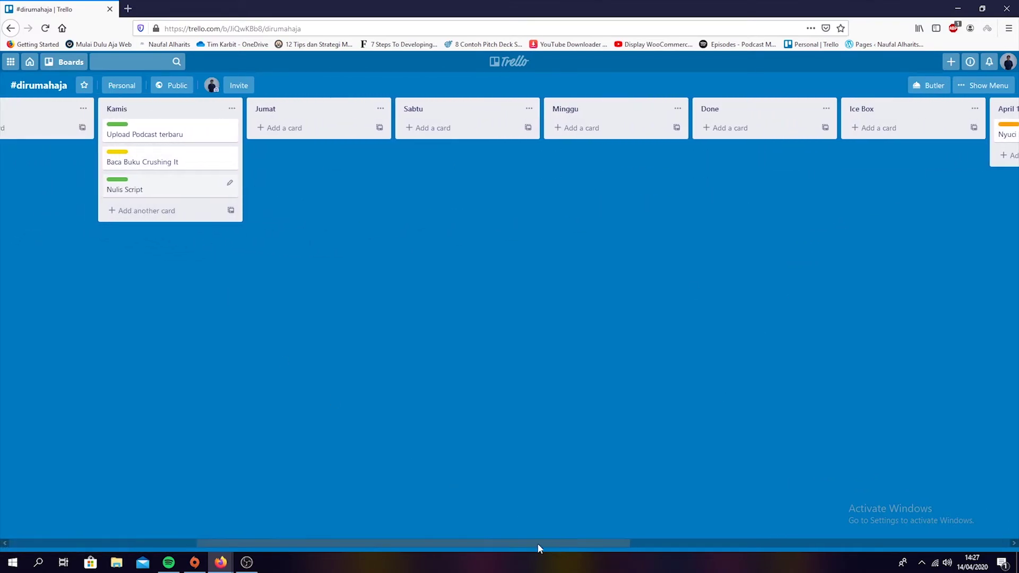
Reschedule the Kamis cards, moving "Nulis Script" to Jumat and "Upload Podcast terbaru" and "Baca Buku Crushing It" to Sabtu.
{"action": "left_click_drag", "start_coordinate": [538, 543], "coordinate": [483, 536]}
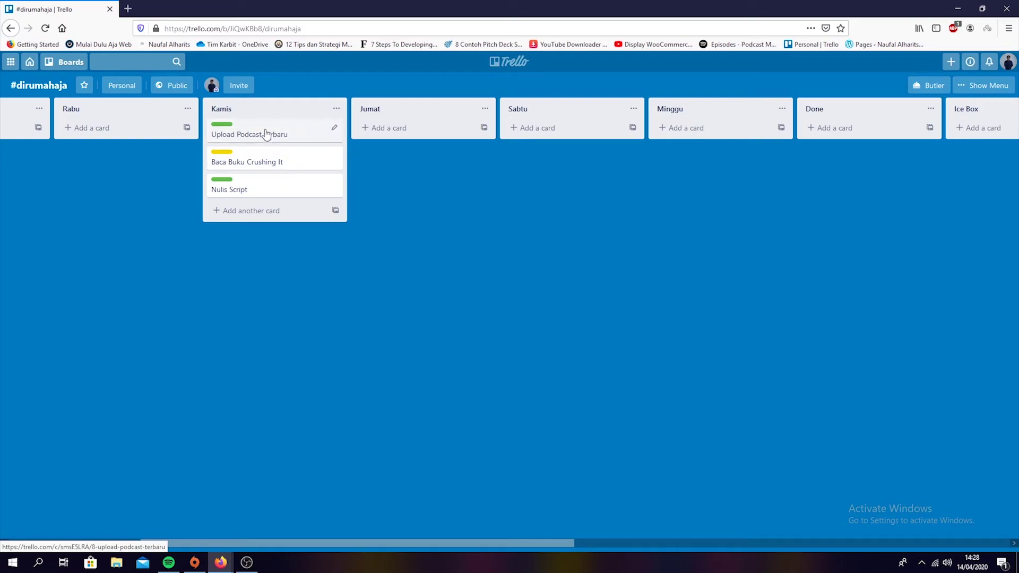
{"action": "left_click_drag", "start_coordinate": [265, 134], "coordinate": [403, 136]}
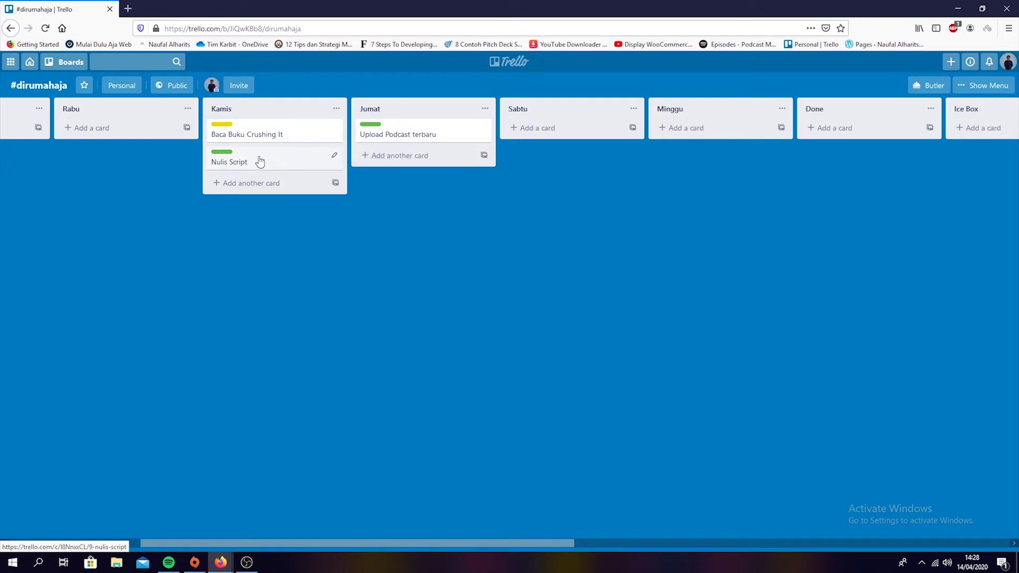
{"action": "left_click_drag", "start_coordinate": [263, 136], "coordinate": [417, 189]}
{"action": "left_click_drag", "start_coordinate": [422, 134], "coordinate": [581, 159]}
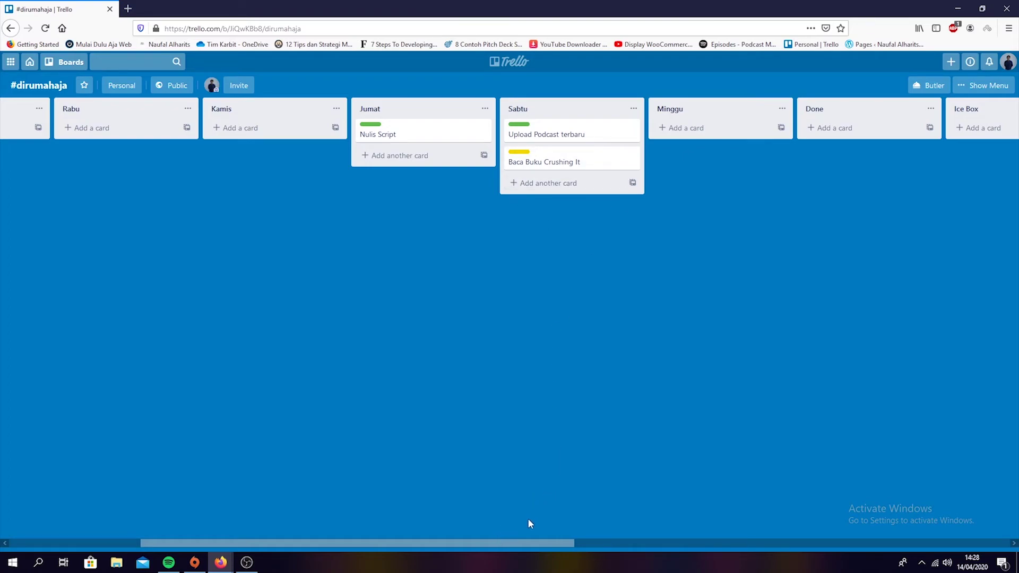
Move "Nulis Script", "Upload Podcast terbaru" and "Baca Buku Crushing It" from Jumat and Sabtu to April 1, below "Nyuci baju".
{"action": "left_click_drag", "start_coordinate": [520, 544], "coordinate": [693, 533]}
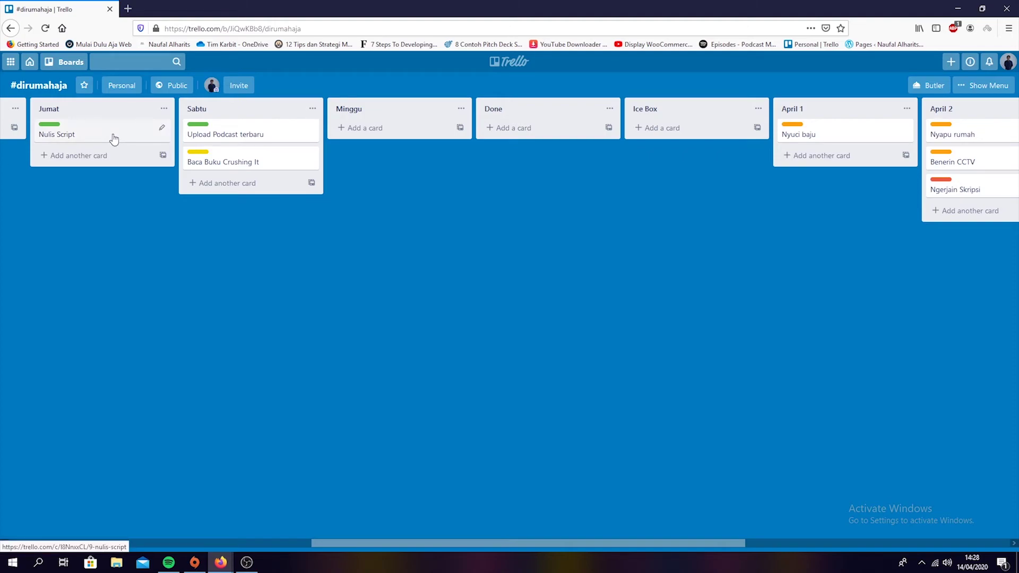
{"action": "left_click_drag", "start_coordinate": [113, 139], "coordinate": [850, 170]}
{"action": "left_click_drag", "start_coordinate": [265, 137], "coordinate": [756, 182]}
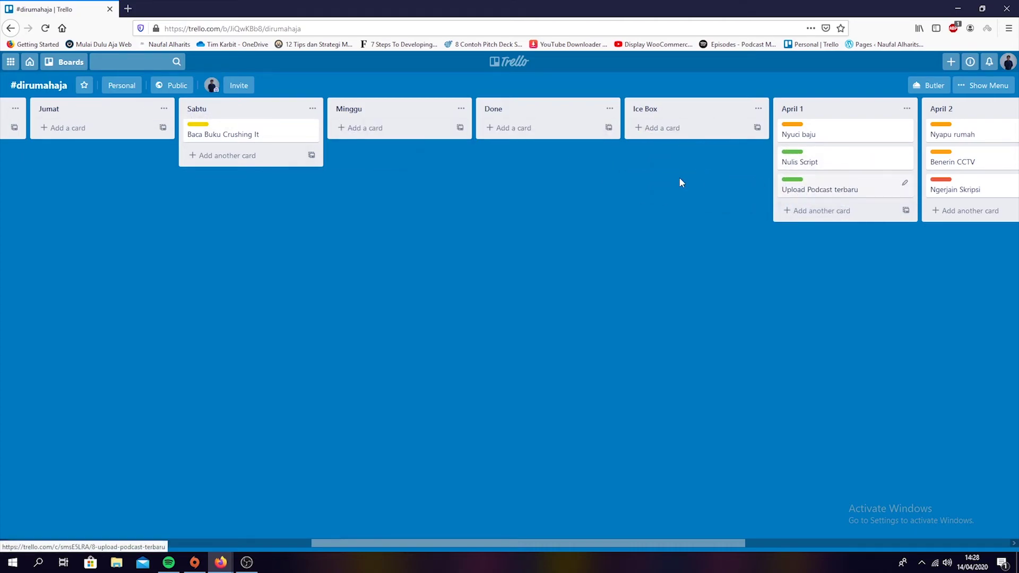
{"action": "left_click_drag", "start_coordinate": [252, 133], "coordinate": [849, 221]}
{"action": "left_click_drag", "start_coordinate": [695, 543], "coordinate": [894, 528]}
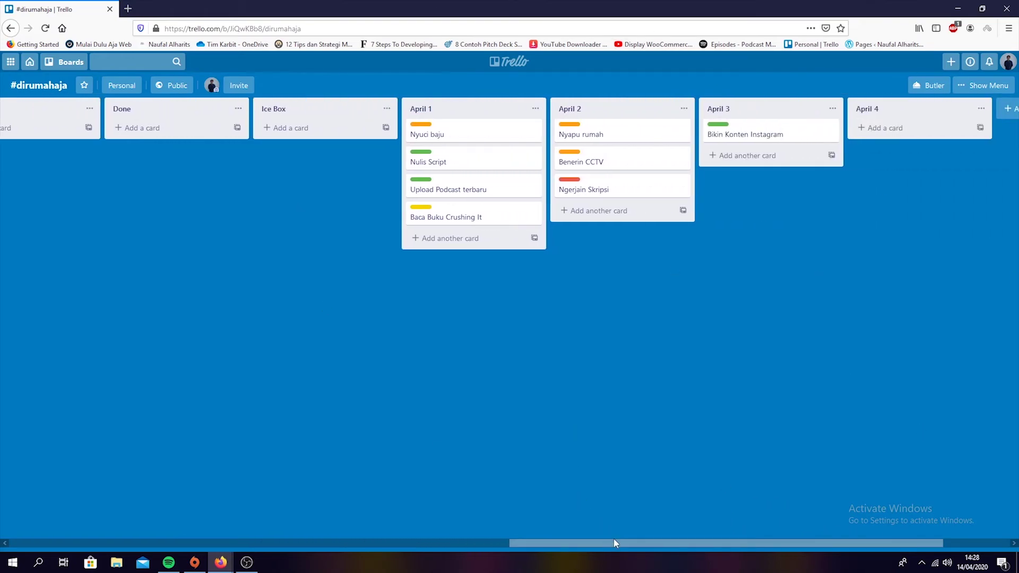
{"action": "left_click_drag", "start_coordinate": [620, 544], "coordinate": [639, 543]}
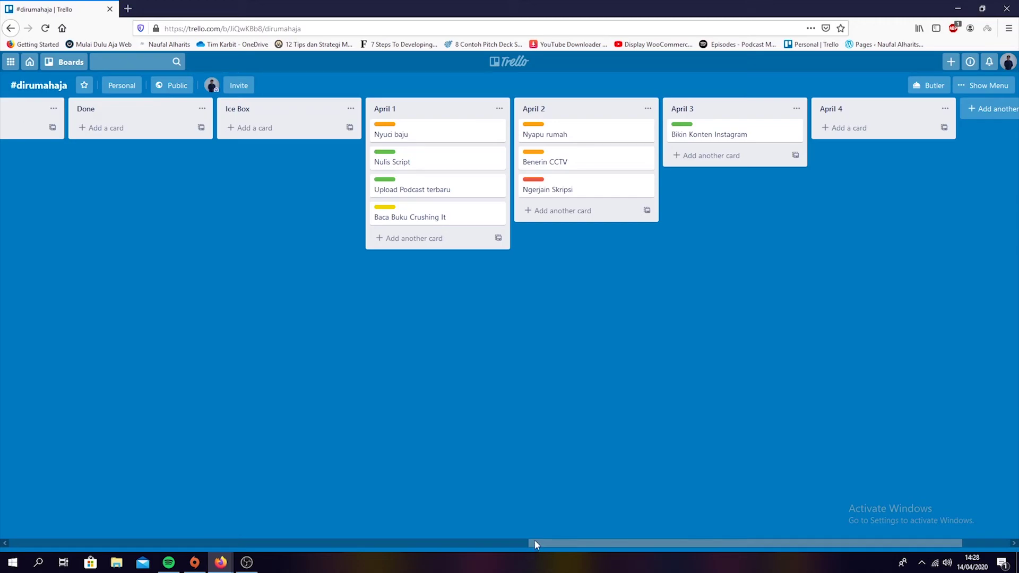
{"action": "left_click_drag", "start_coordinate": [562, 539], "coordinate": [616, 545]}
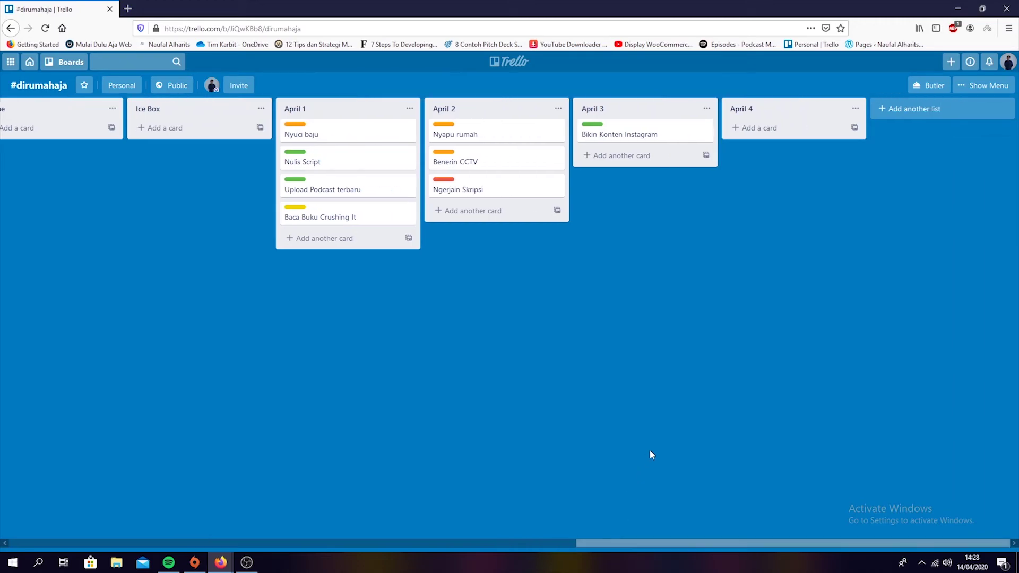